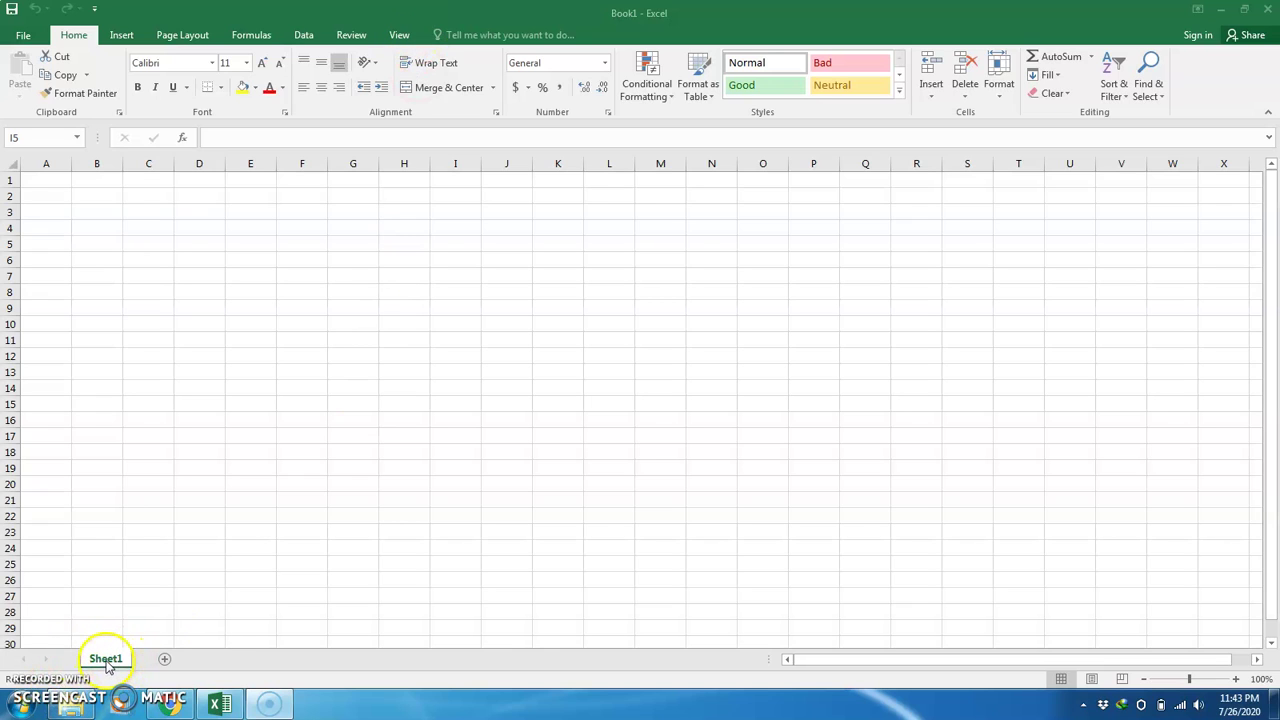
Add two new worksheets, Sheet2 and Sheet3, to the workbook.
{"action": "left_click", "coordinate": [155, 662]}
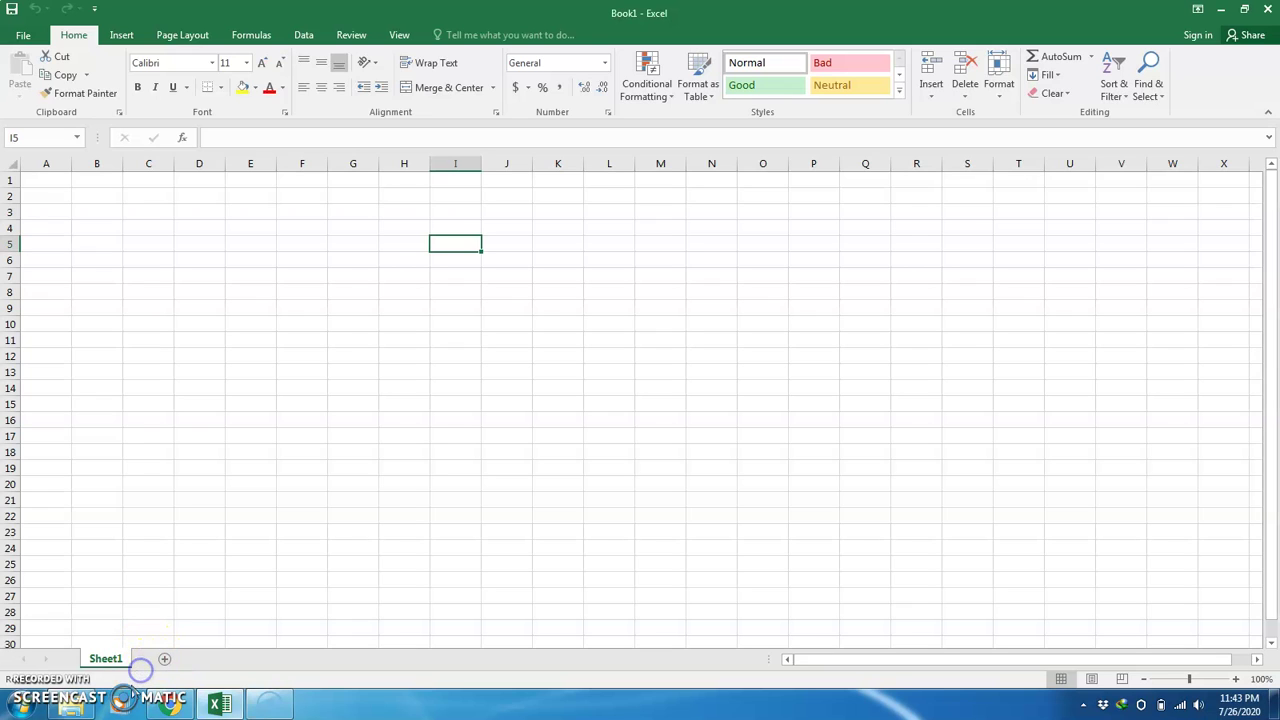
{"action": "left_click", "coordinate": [165, 661]}
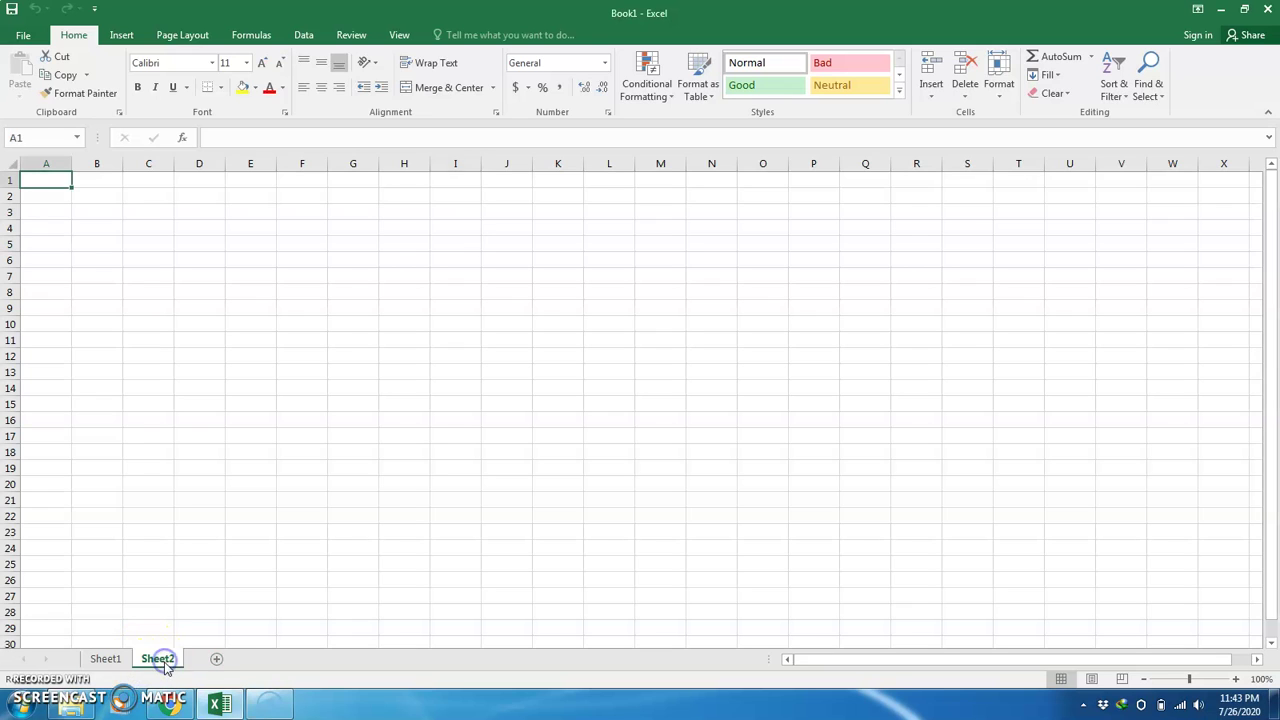
{"action": "left_click", "coordinate": [218, 661]}
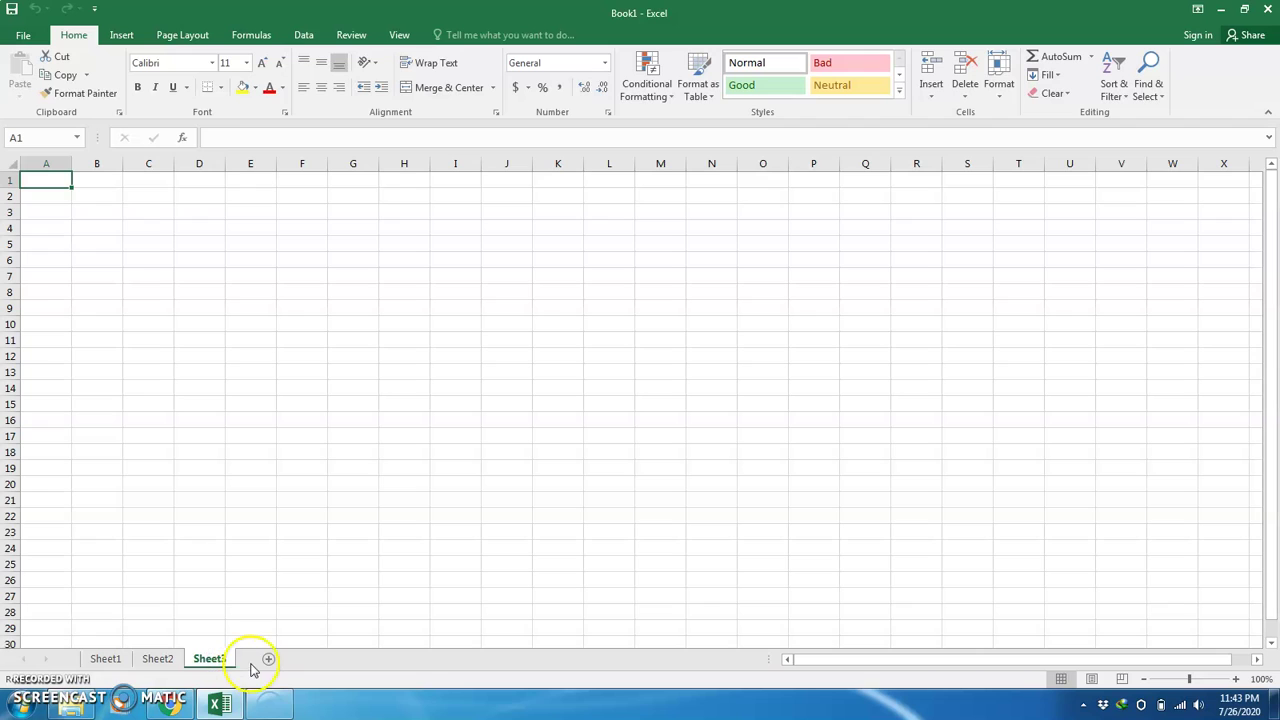
Check Sheet1, Sheet2 and Sheet3, then return to Sheet1 and select cell A4.
{"action": "left_click", "coordinate": [105, 660]}
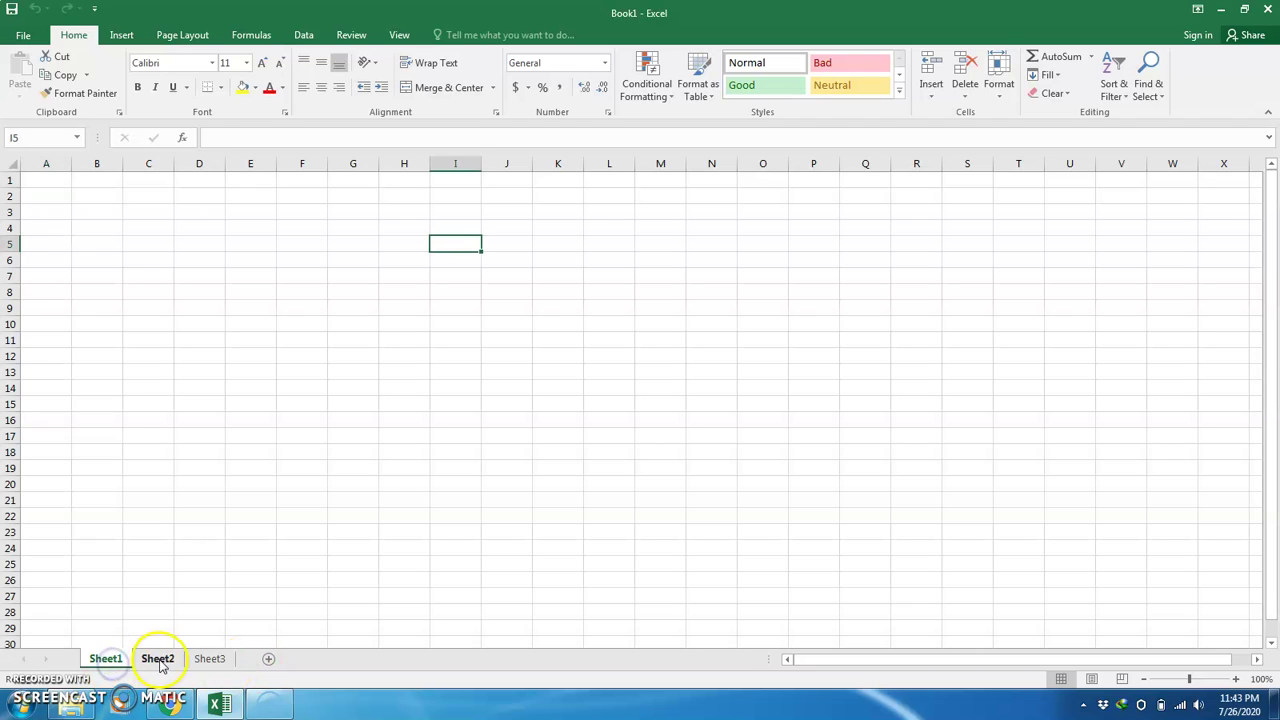
{"action": "left_click", "coordinate": [158, 662]}
{"action": "left_click", "coordinate": [218, 660]}
{"action": "left_click", "coordinate": [104, 660]}
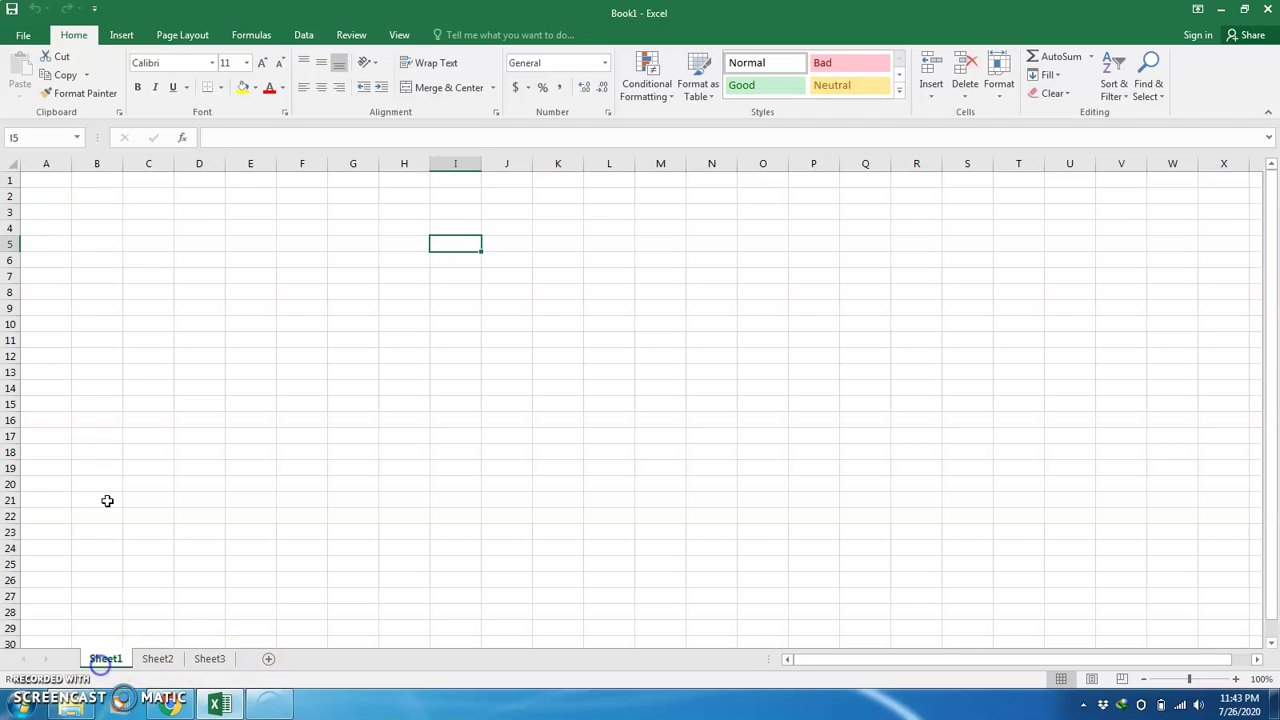
{"action": "left_click", "coordinate": [44, 228]}
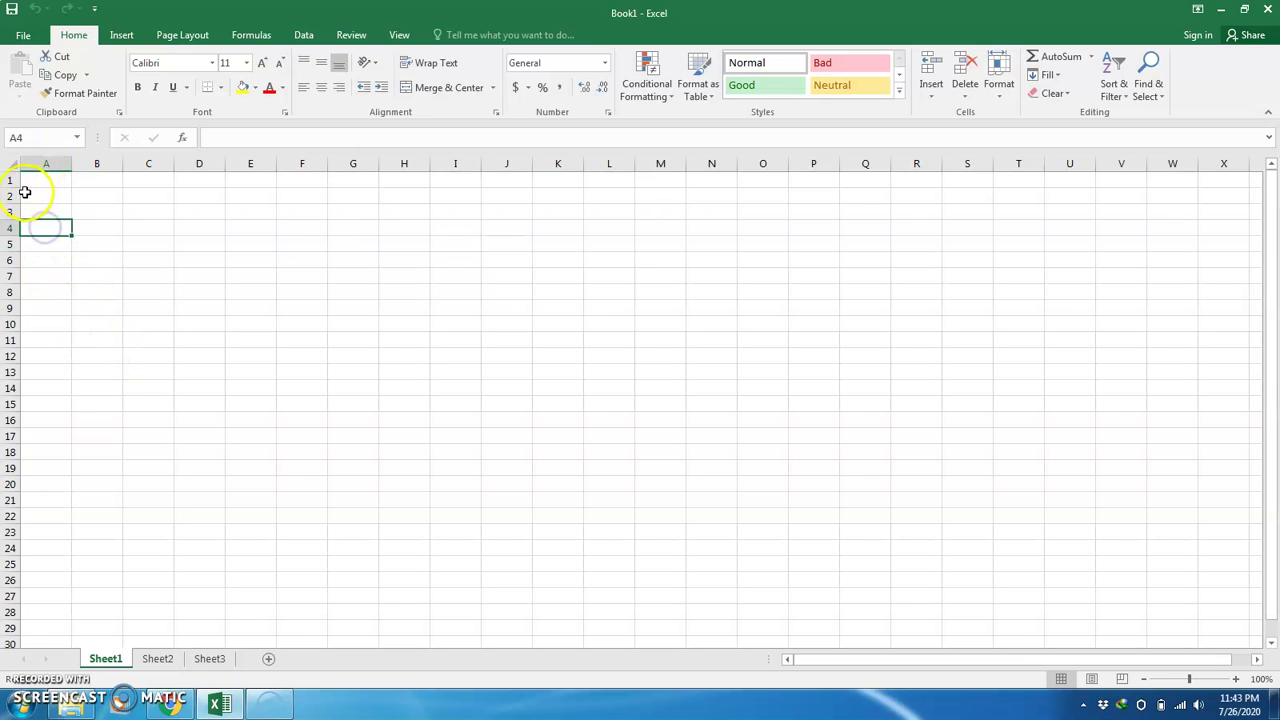
{"action": "left_click", "coordinate": [38, 176]}
{"action": "left_click", "coordinate": [43, 208]}
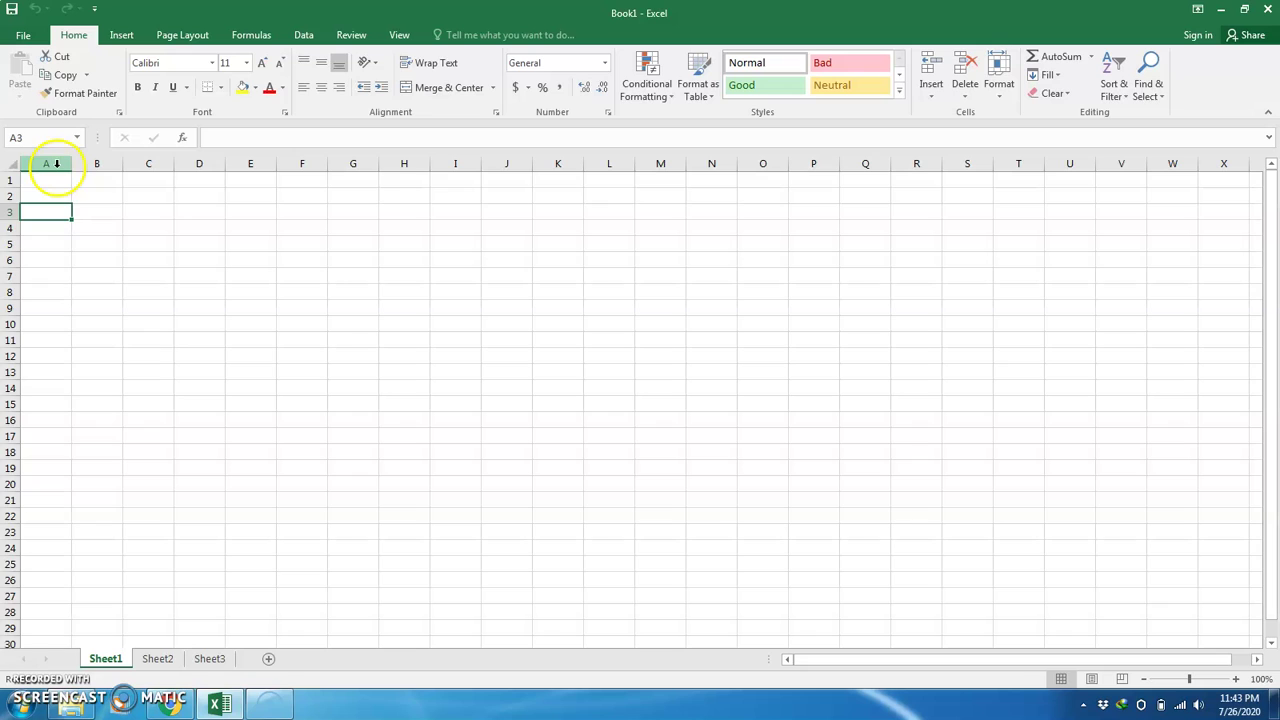
{"action": "left_click", "coordinate": [57, 164]}
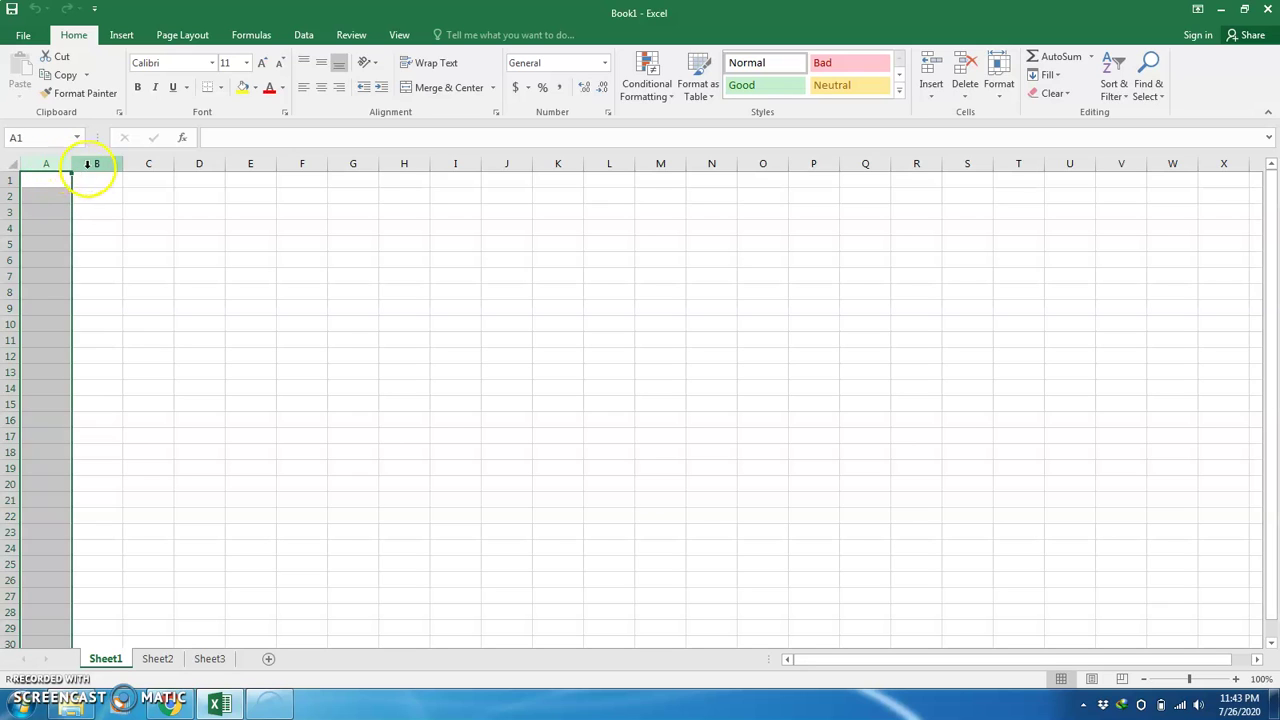
{"action": "left_click", "coordinate": [97, 164]}
{"action": "left_click", "coordinate": [54, 163]}
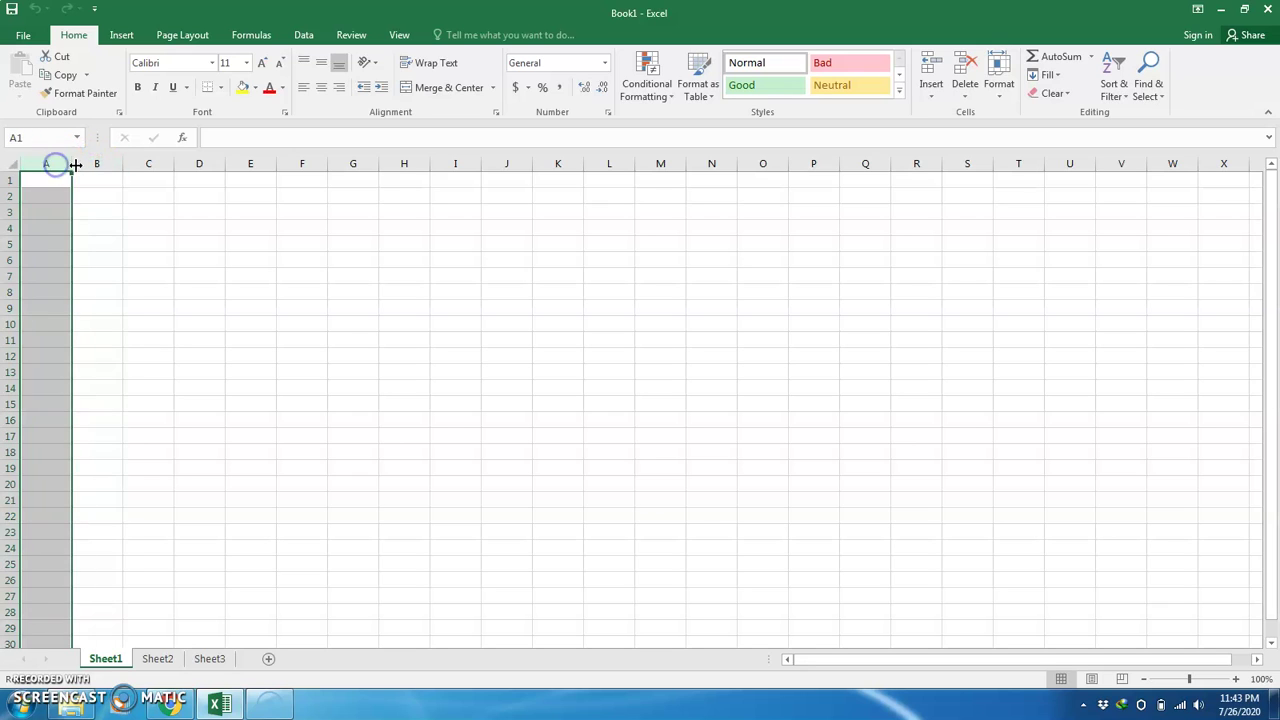
{"action": "left_click", "coordinate": [89, 164]}
{"action": "left_click", "coordinate": [141, 163]}
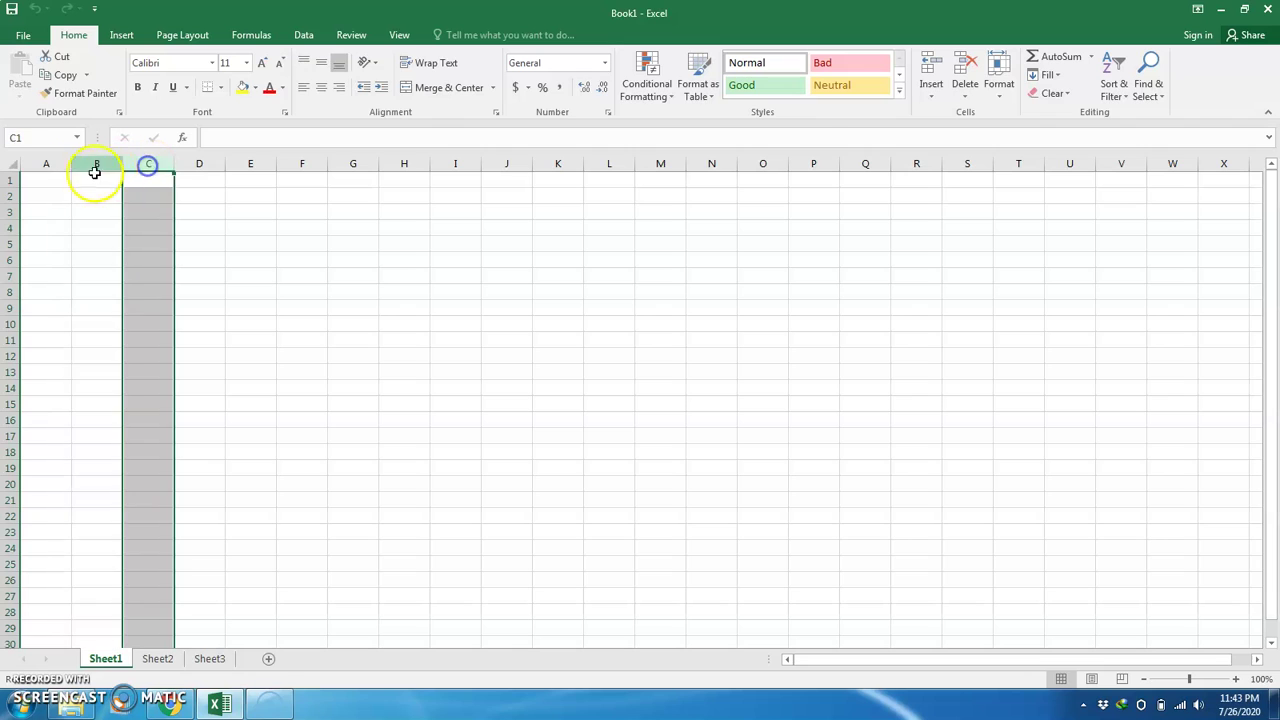
{"action": "left_click", "coordinate": [12, 182]}
{"action": "left_click", "coordinate": [10, 195]}
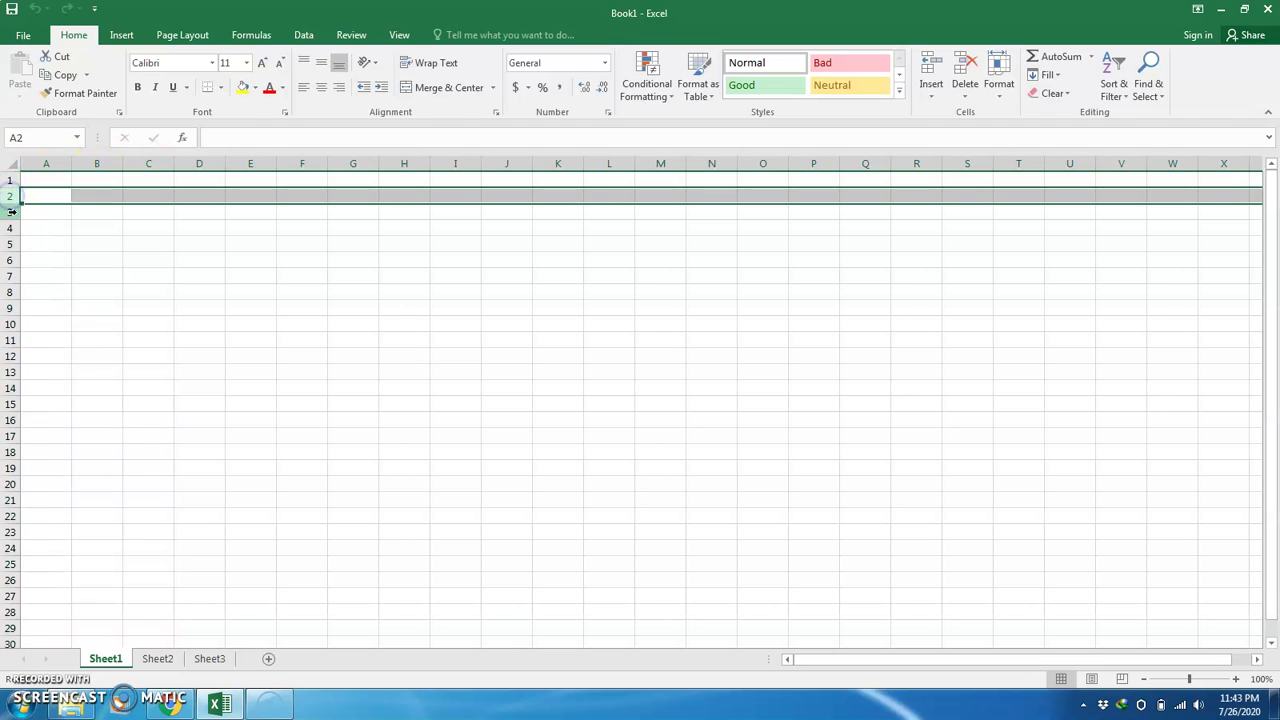
{"action": "left_click", "coordinate": [12, 211]}
{"action": "left_click", "coordinate": [222, 263]}
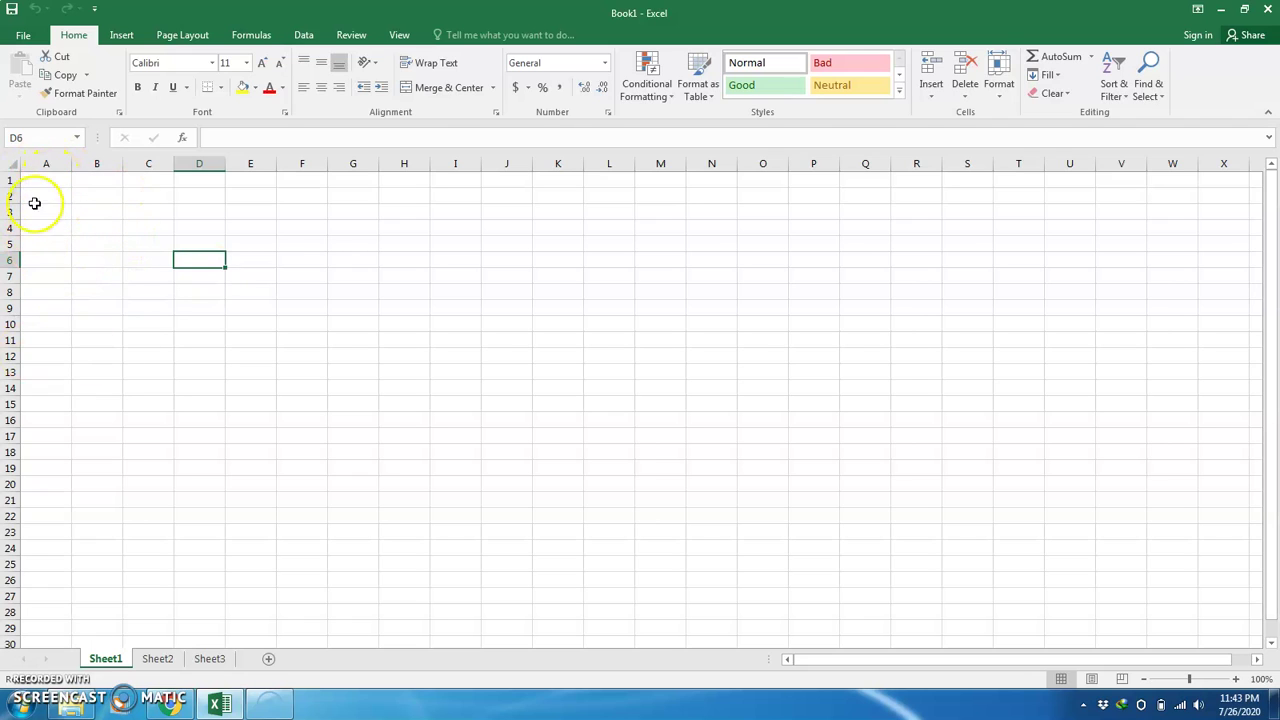
{"action": "left_click", "coordinate": [42, 212]}
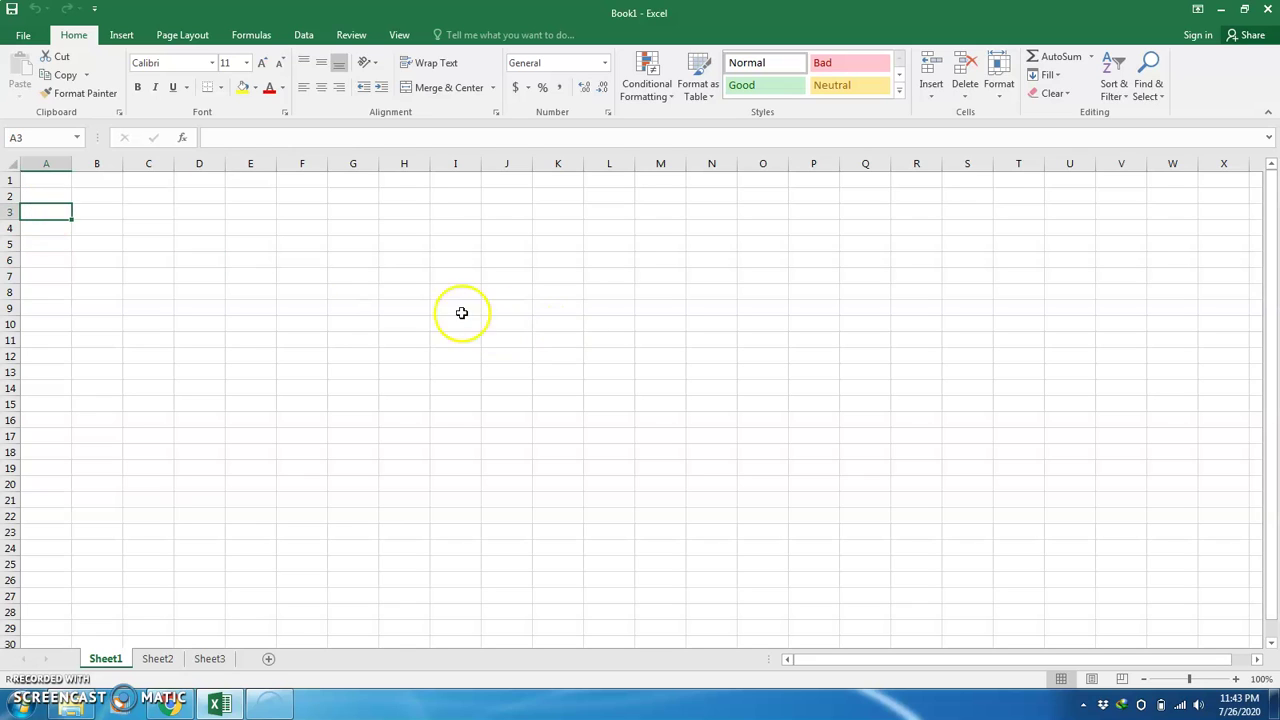
{"action": "left_click", "coordinate": [369, 292]}
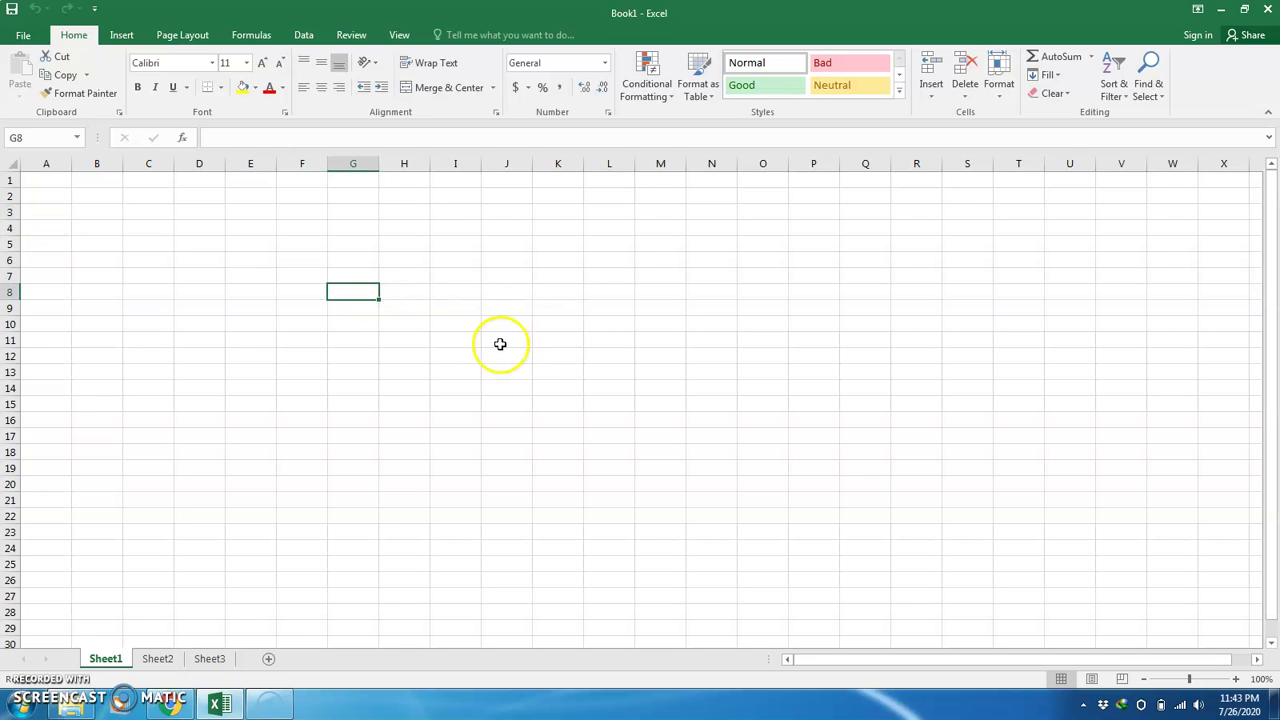
{"action": "left_click", "coordinate": [301, 293]}
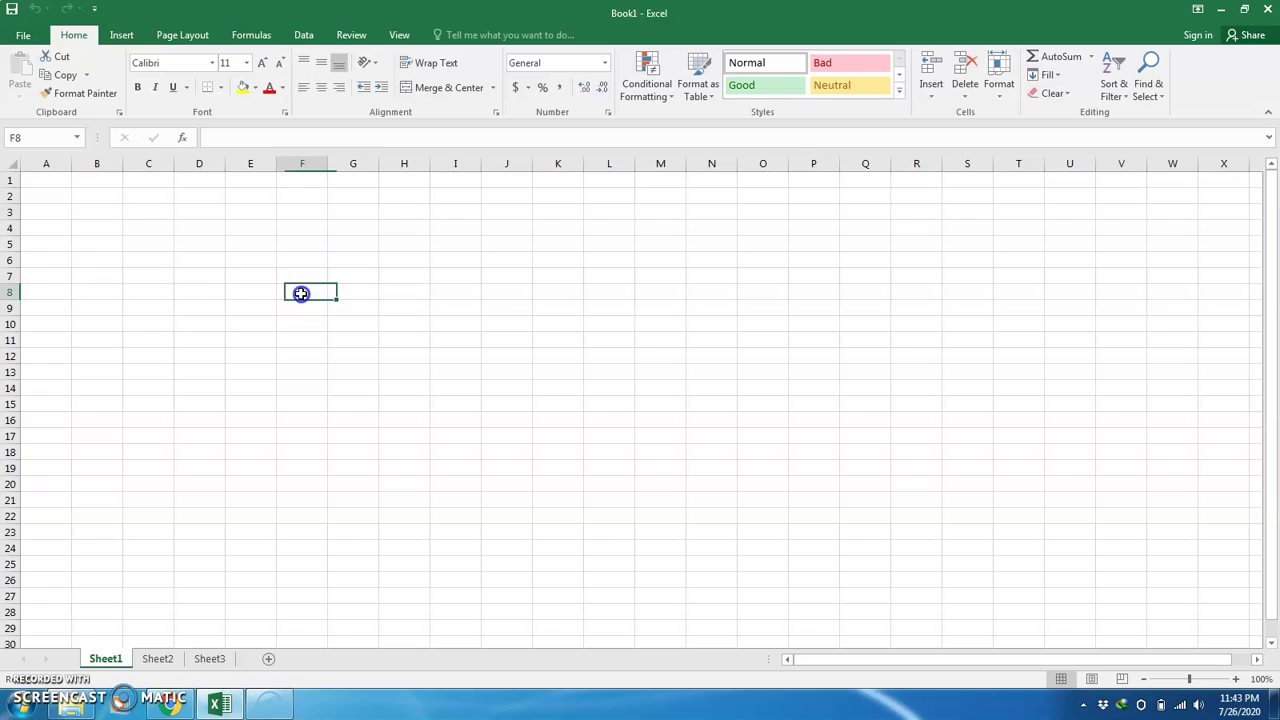
{"action": "left_click", "coordinate": [38, 177]}
{"action": "left_click", "coordinate": [38, 228]}
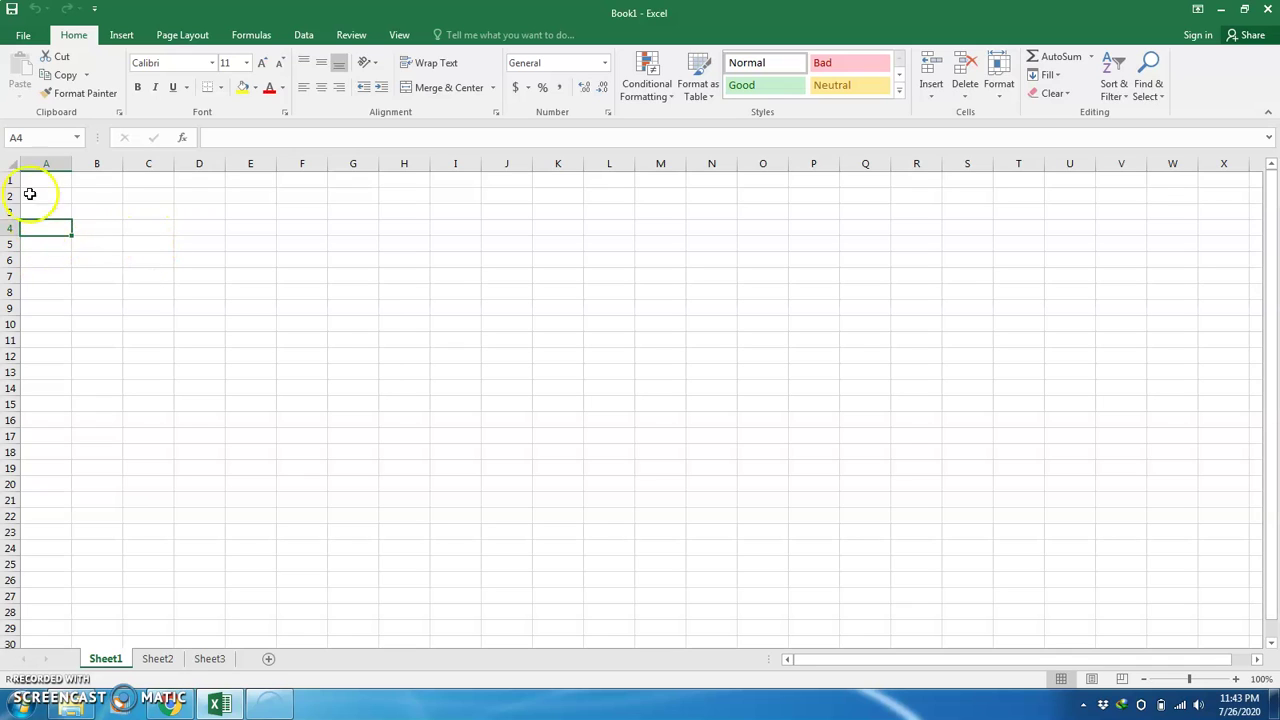
{"action": "left_click", "coordinate": [103, 227]}
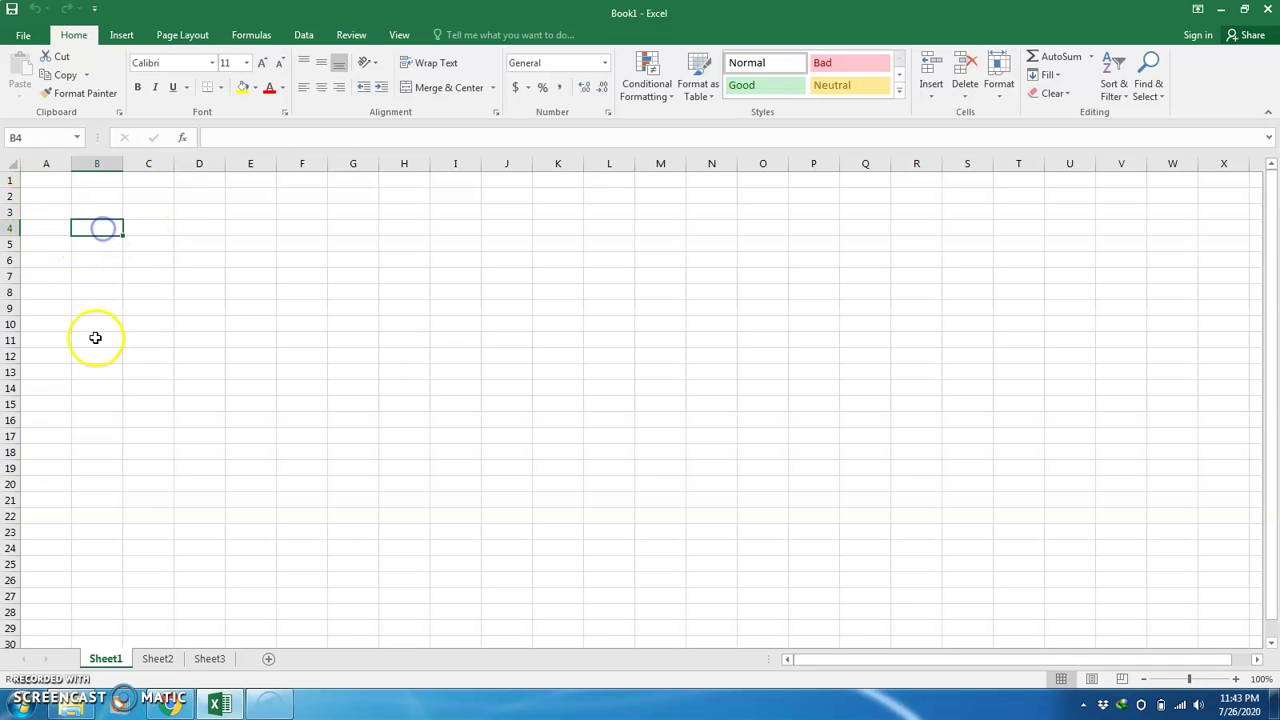
{"action": "left_click", "coordinate": [48, 229]}
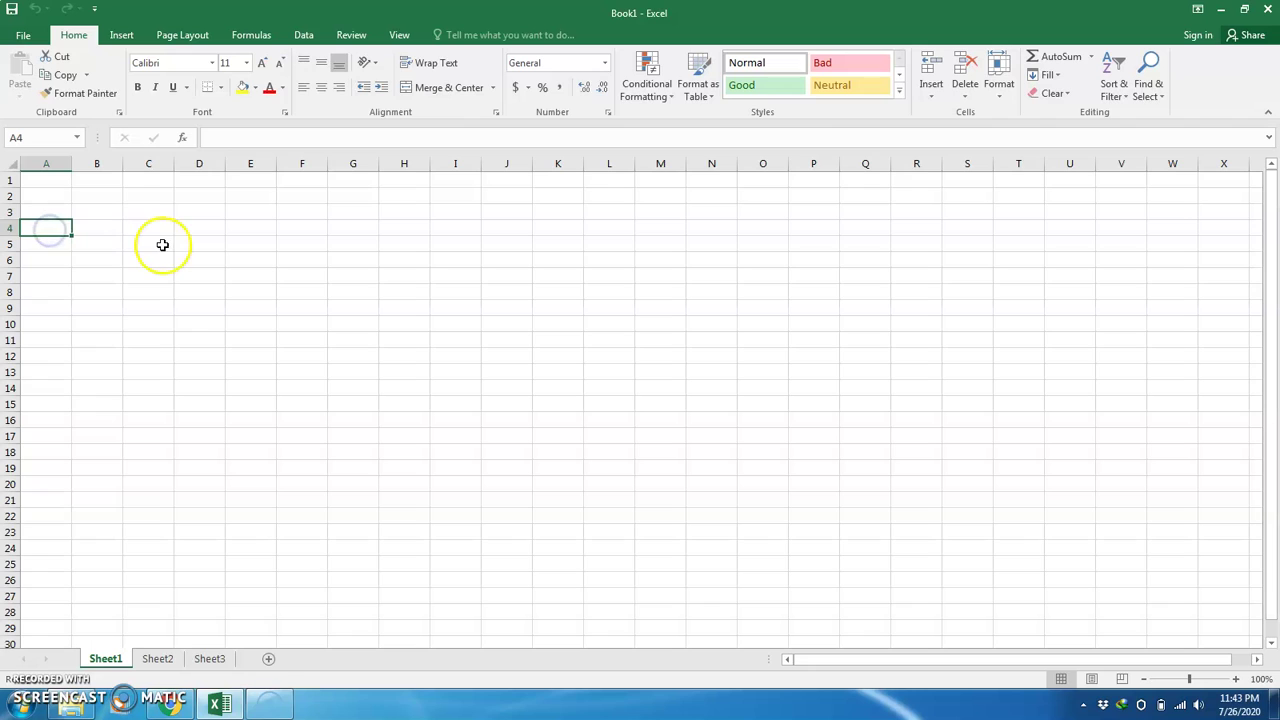
{"action": "left_click", "coordinate": [53, 199]}
{"action": "mouse_move", "coordinate": [72, 163]}
{"action": "left_mouse_down"}
{"action": "mouse_move", "coordinate": [128, 165]}
{"action": "mouse_move", "coordinate": [86, 165]}
{"action": "left_mouse_up"}
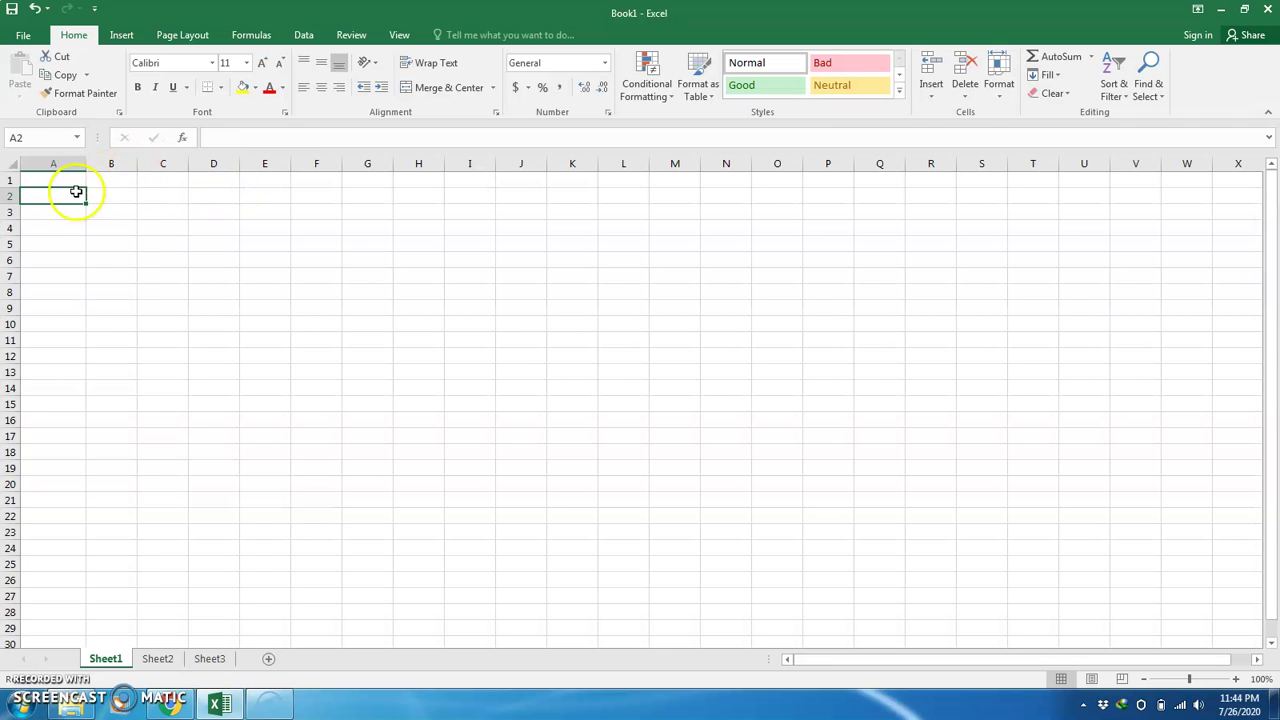
{"action": "left_click_drag", "start_coordinate": [86, 163], "coordinate": [154, 163]}
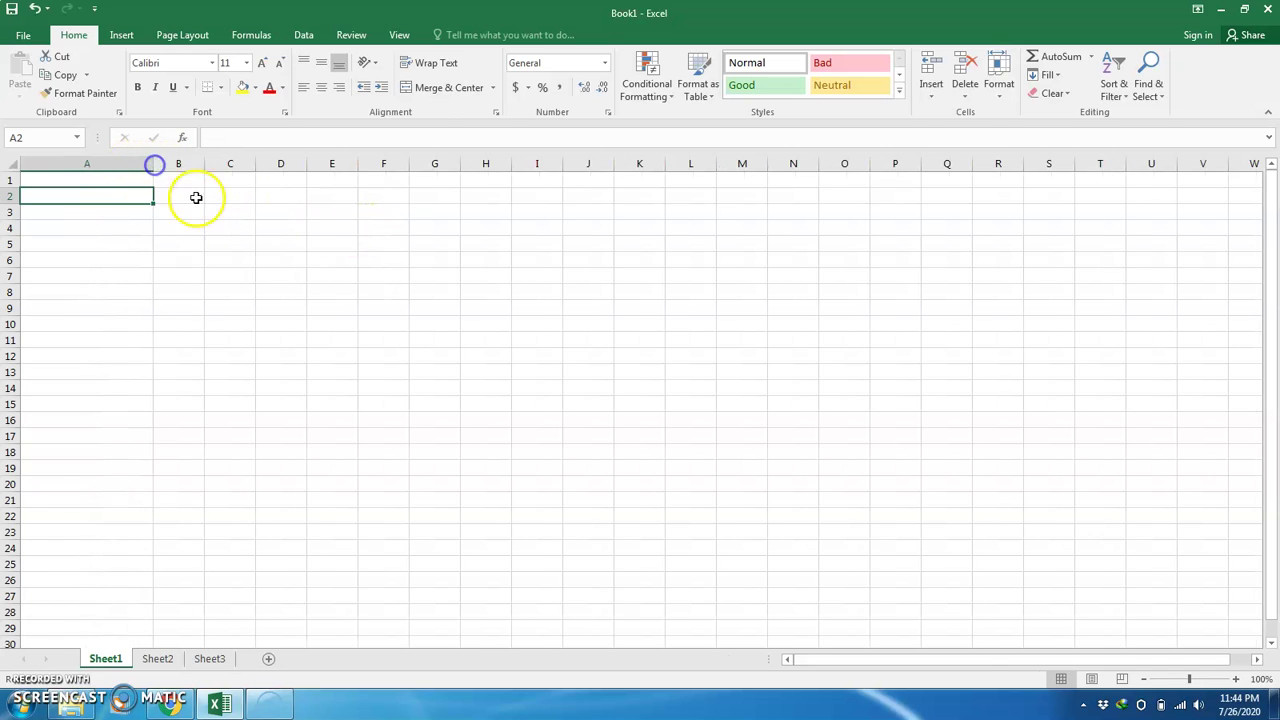
{"action": "key", "text": "ctrl+z"}
{"action": "key", "text": "ctrl+z"}
{"action": "key", "text": "ctrl+z"}
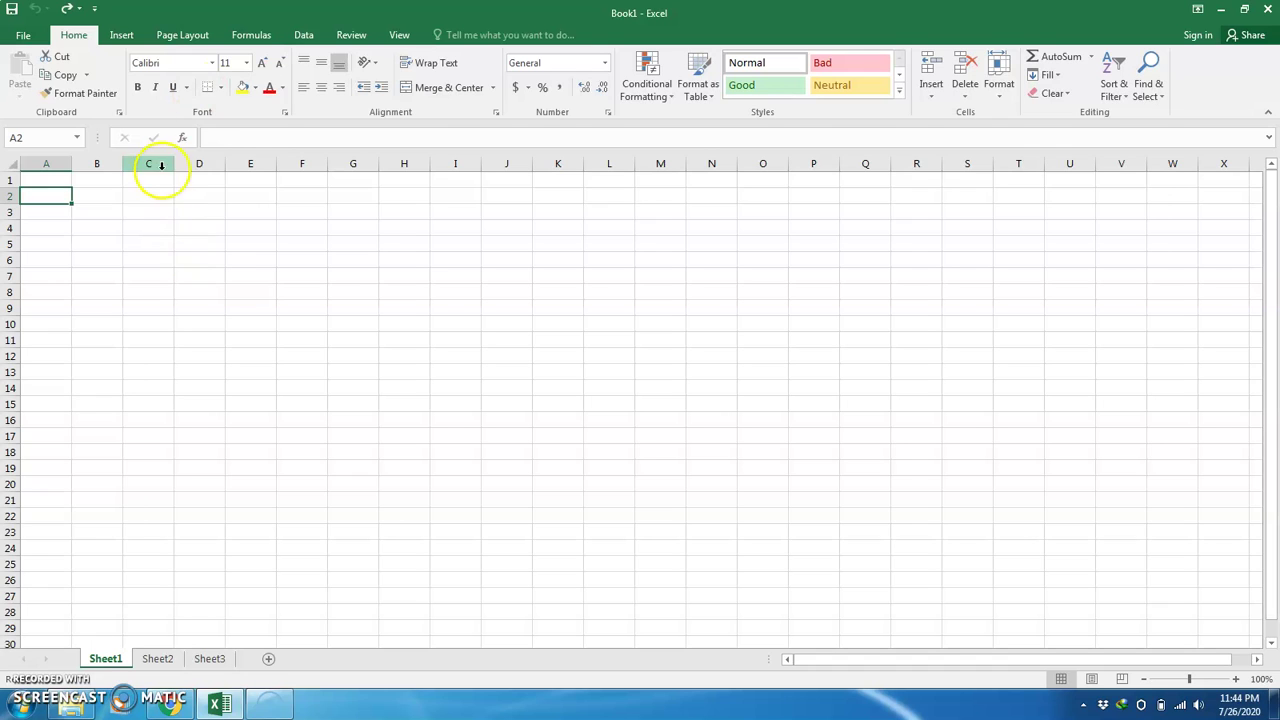
Fill cell C4 yellow and enter 'abc' in D4 with a red font colour.
{"action": "left_click", "coordinate": [151, 228]}
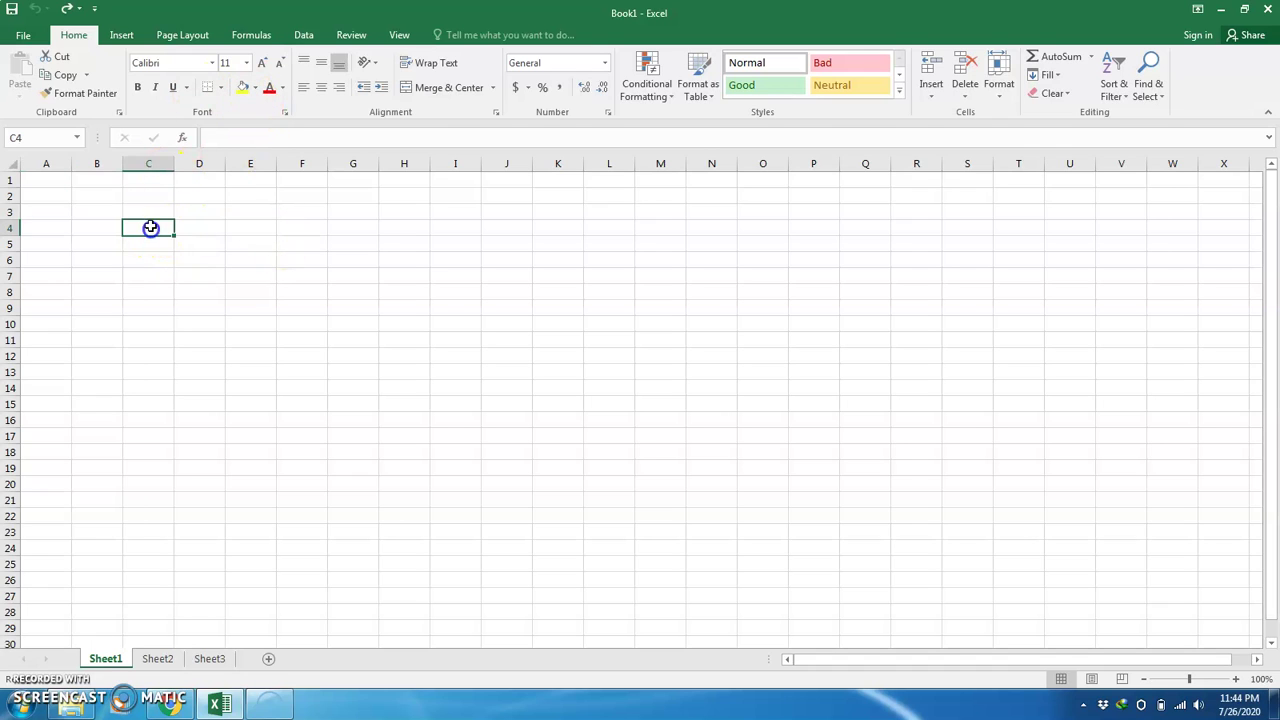
{"action": "left_click", "coordinate": [242, 87]}
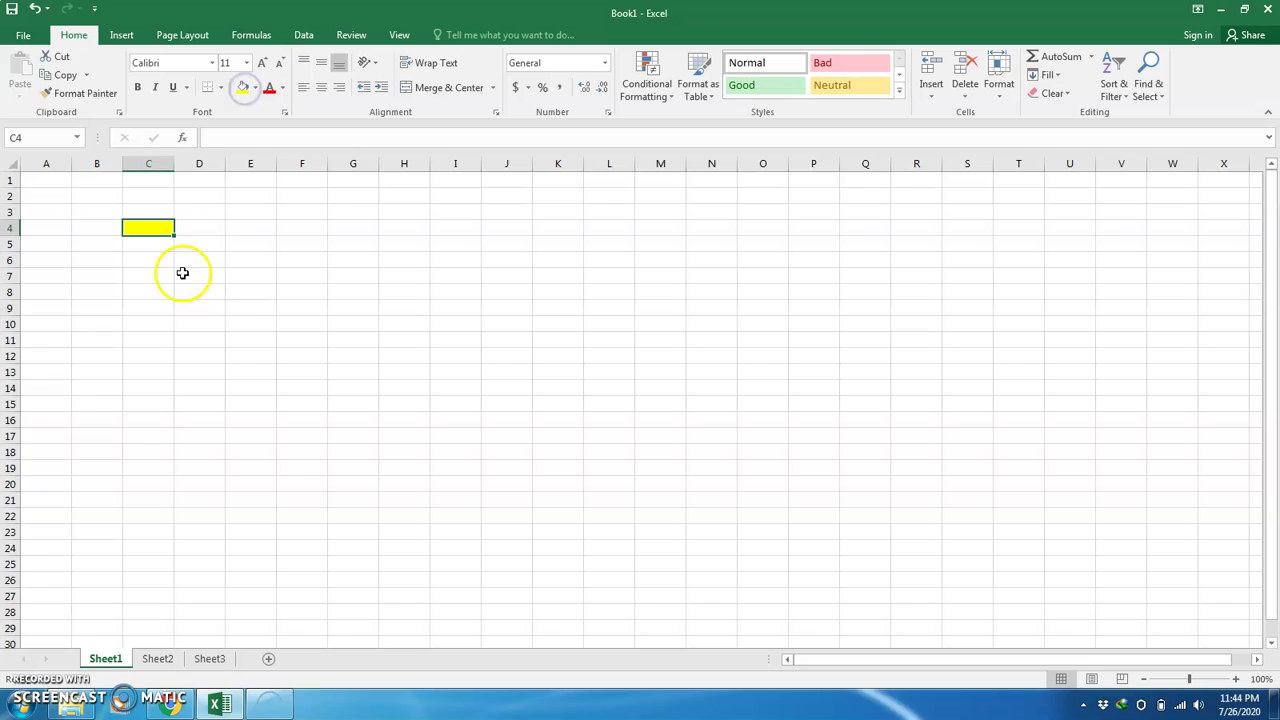
{"action": "left_click", "coordinate": [205, 228]}
{"action": "type", "text": "as"}
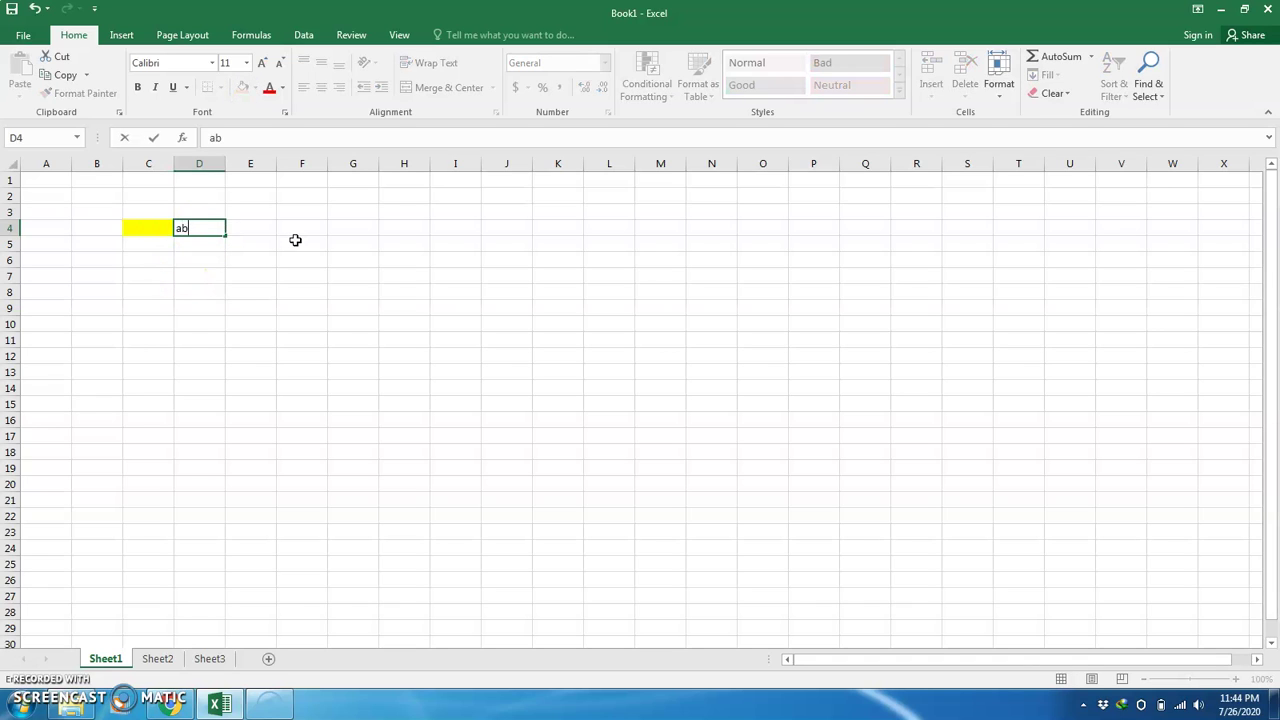
{"action": "key", "text": "Return"}
{"action": "key", "text": "Up"}
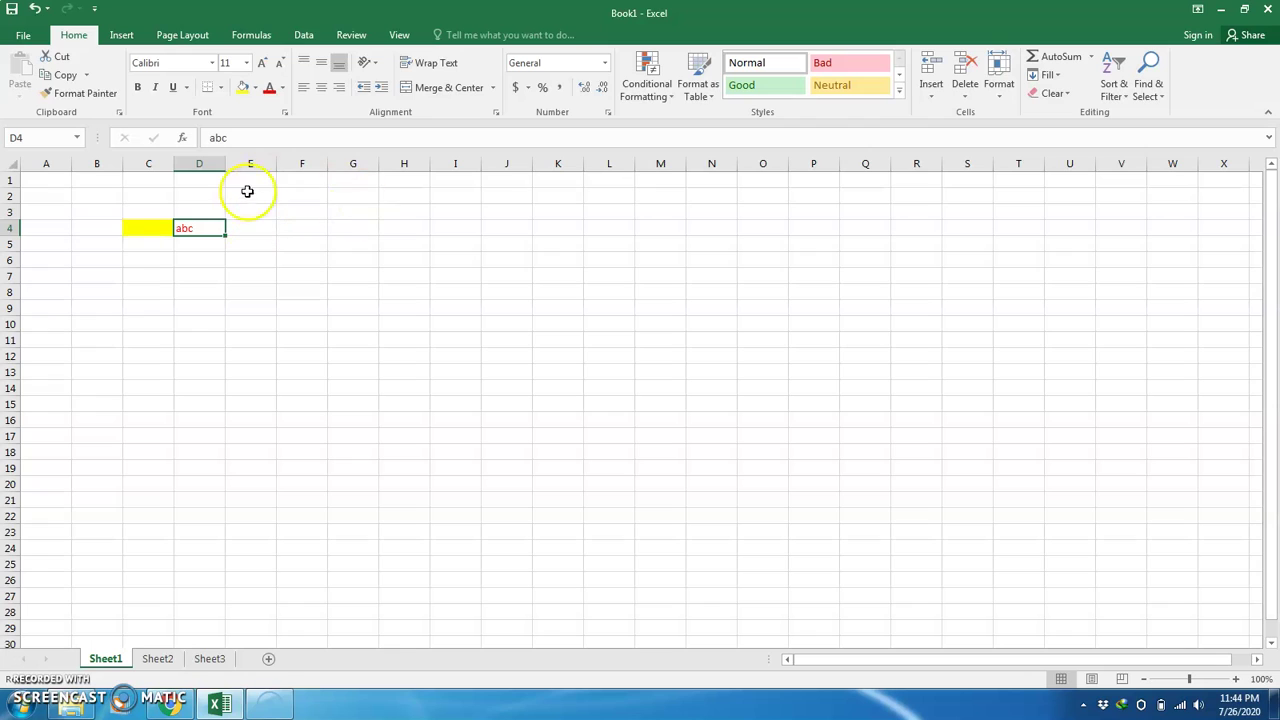
{"action": "left_click", "coordinate": [250, 229]}
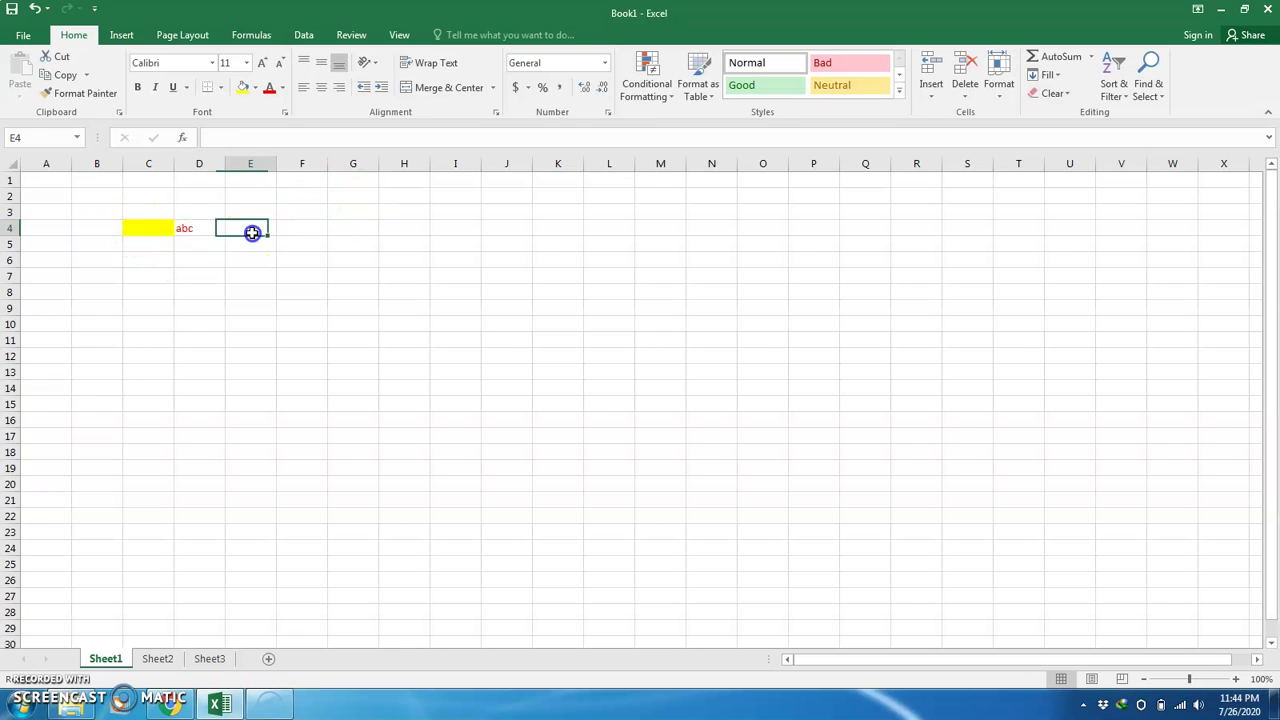
{"action": "left_click", "coordinate": [198, 228]}
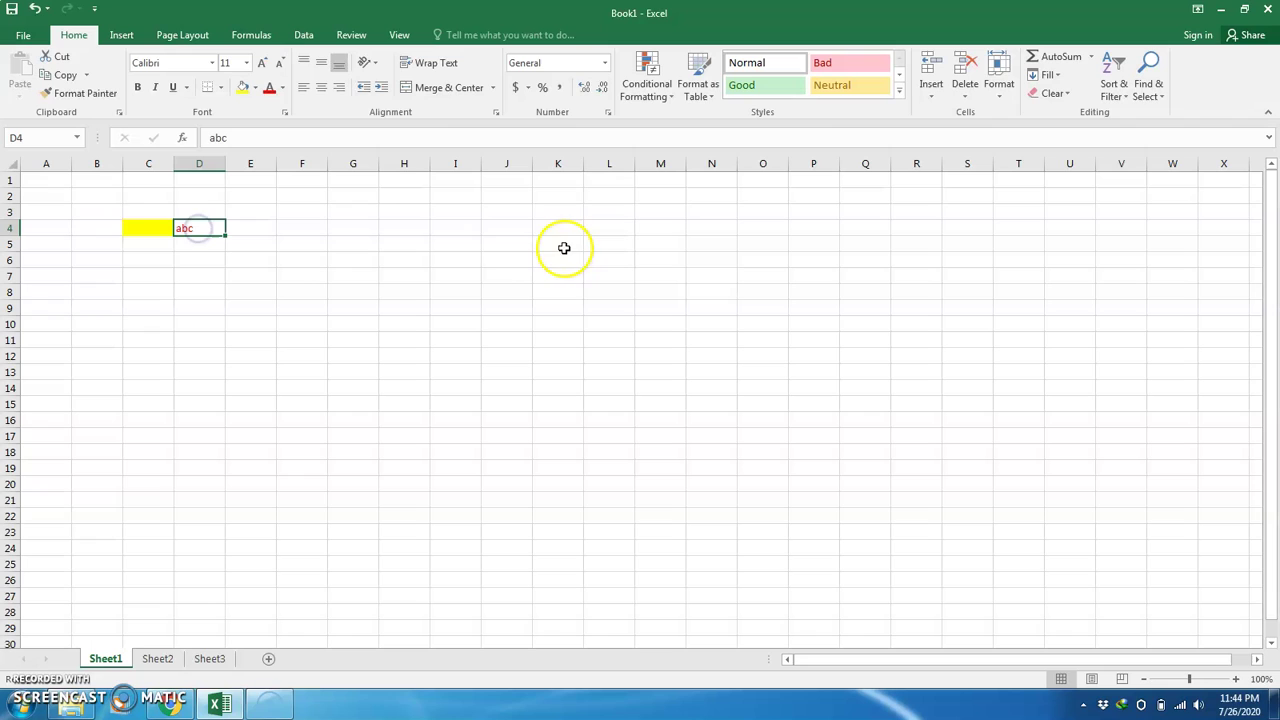
Enter 1, 2 and 3 into cells D5, D6 and D7, then review the entries.
{"action": "left_click", "coordinate": [196, 244]}
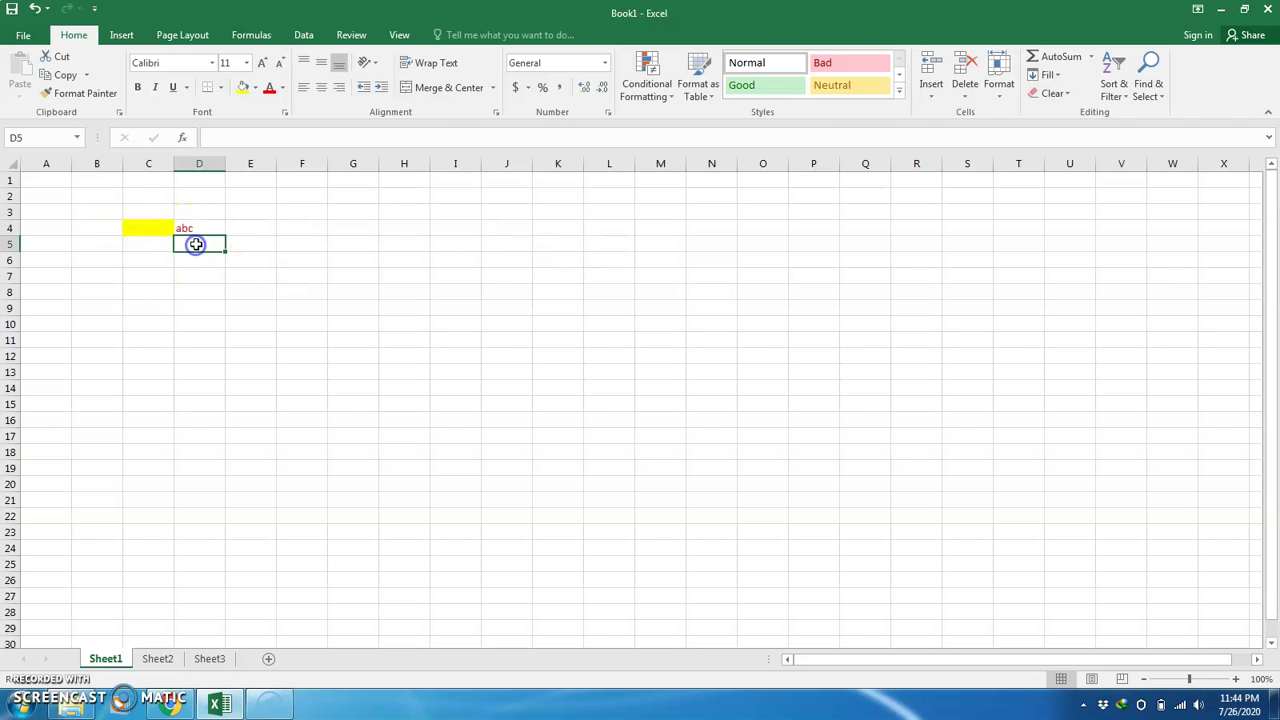
{"action": "type", "text": "1"}
{"action": "key", "text": "Return"}
{"action": "type", "text": "2"}
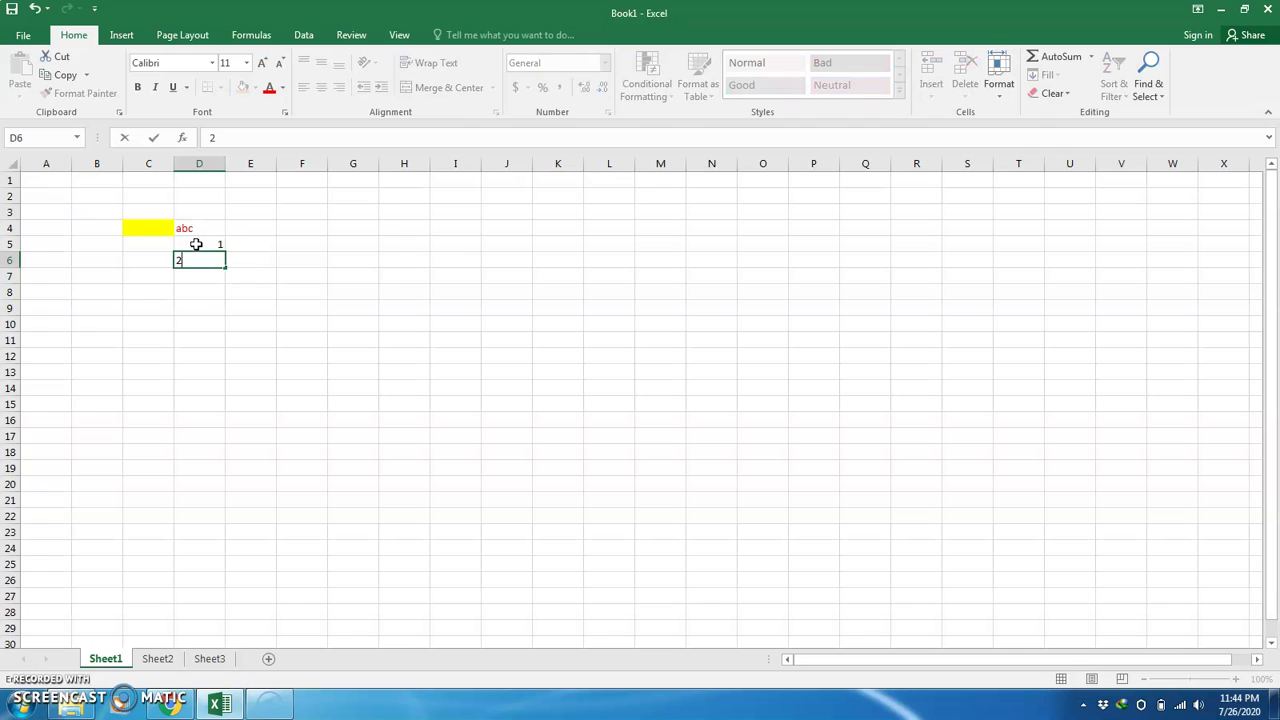
{"action": "key", "text": "Return"}
{"action": "type", "text": "3"}
{"action": "key", "text": "Return"}
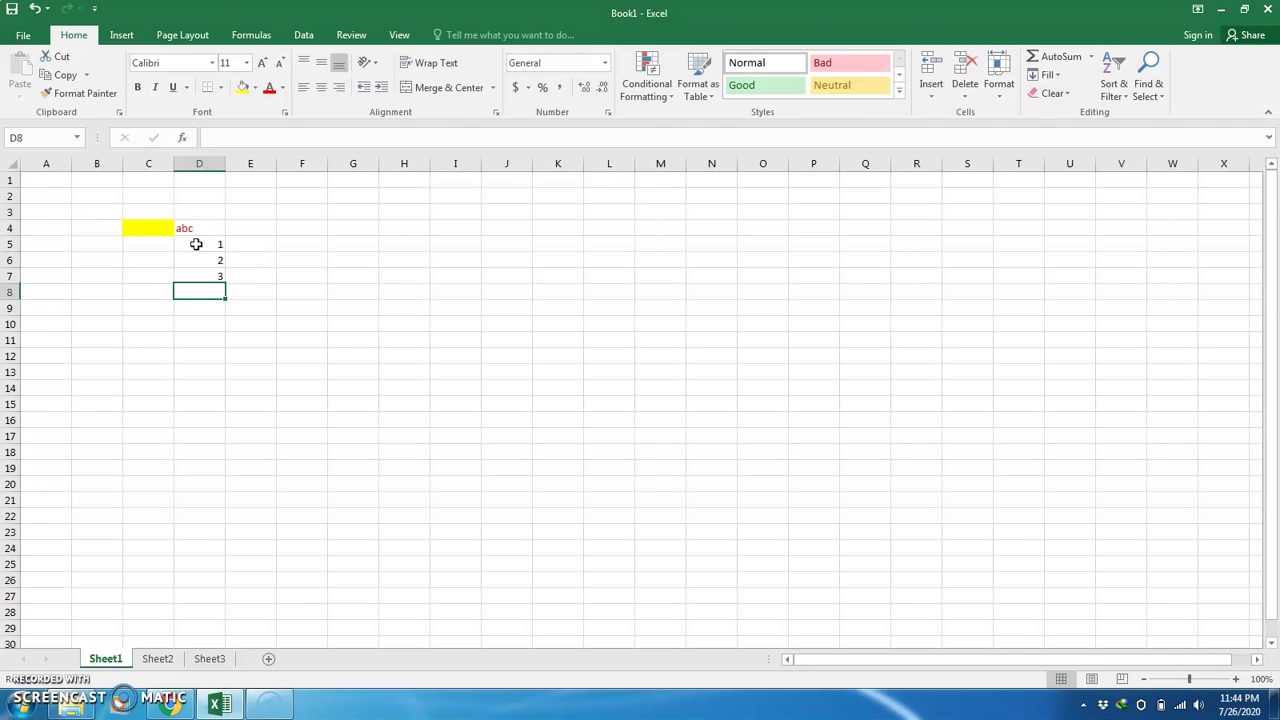
{"action": "left_click_drag", "start_coordinate": [201, 248], "coordinate": [209, 280]}
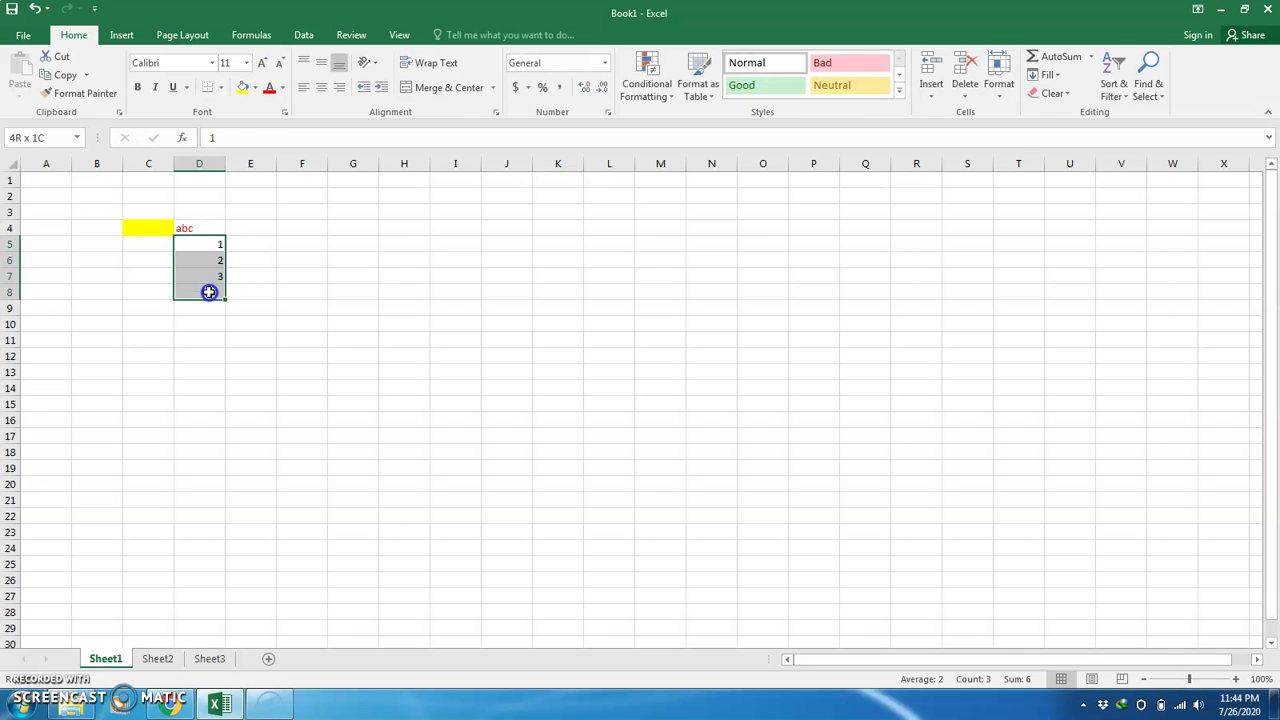
{"action": "left_click", "coordinate": [194, 228]}
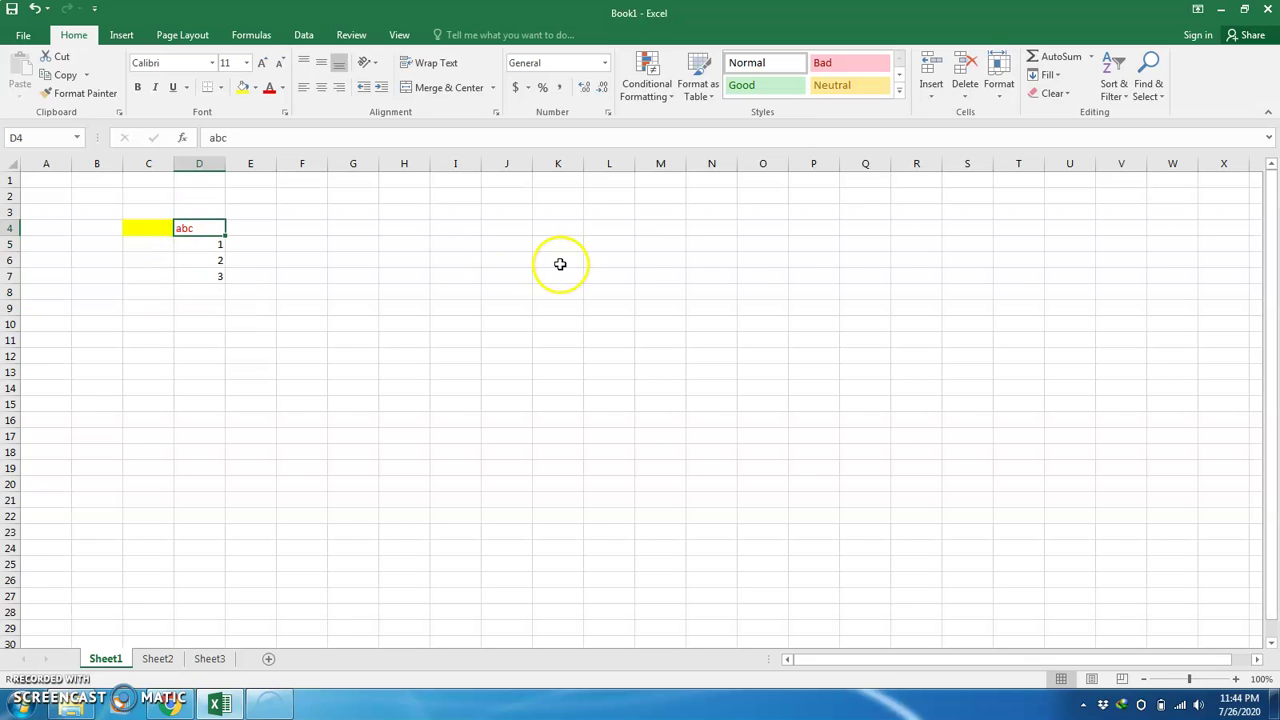
{"action": "left_click", "coordinate": [198, 245]}
{"action": "left_click", "coordinate": [197, 276]}
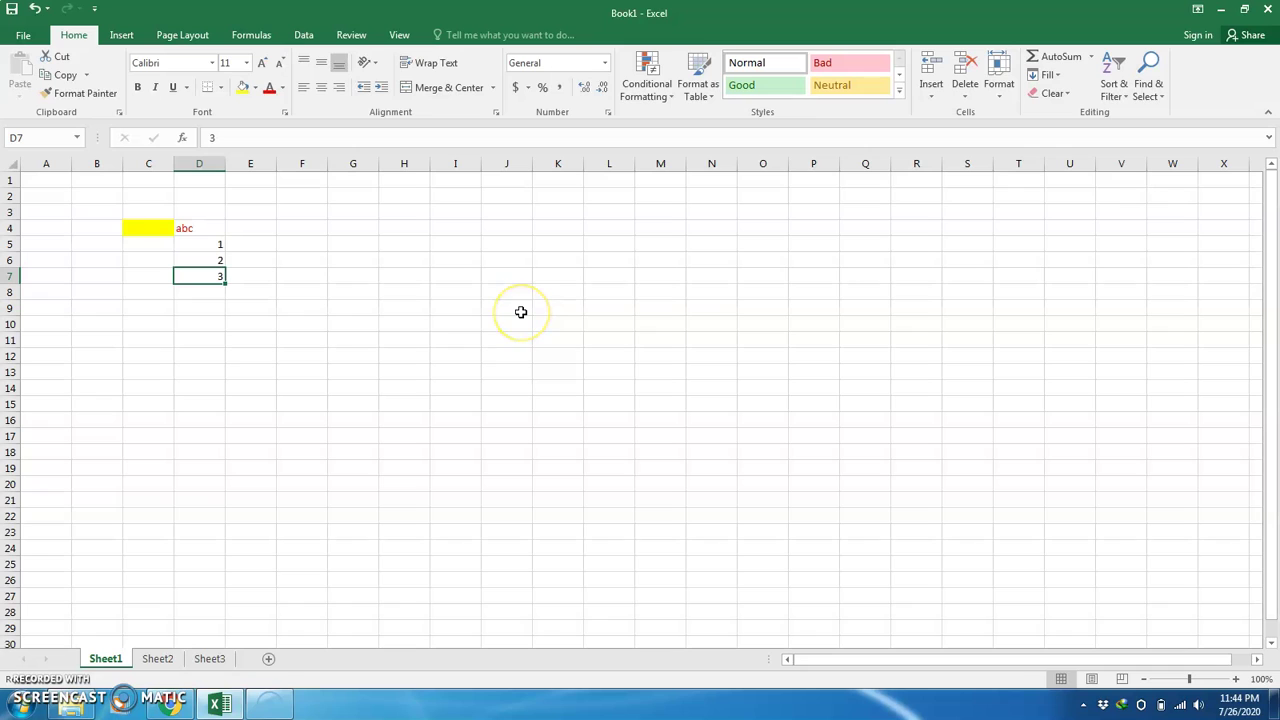
Enter the roman numerals i, ii and iii in cells E5, E6 and E7.
{"action": "left_click", "coordinate": [203, 244]}
{"action": "left_click", "coordinate": [209, 275]}
{"action": "left_click", "coordinate": [249, 241]}
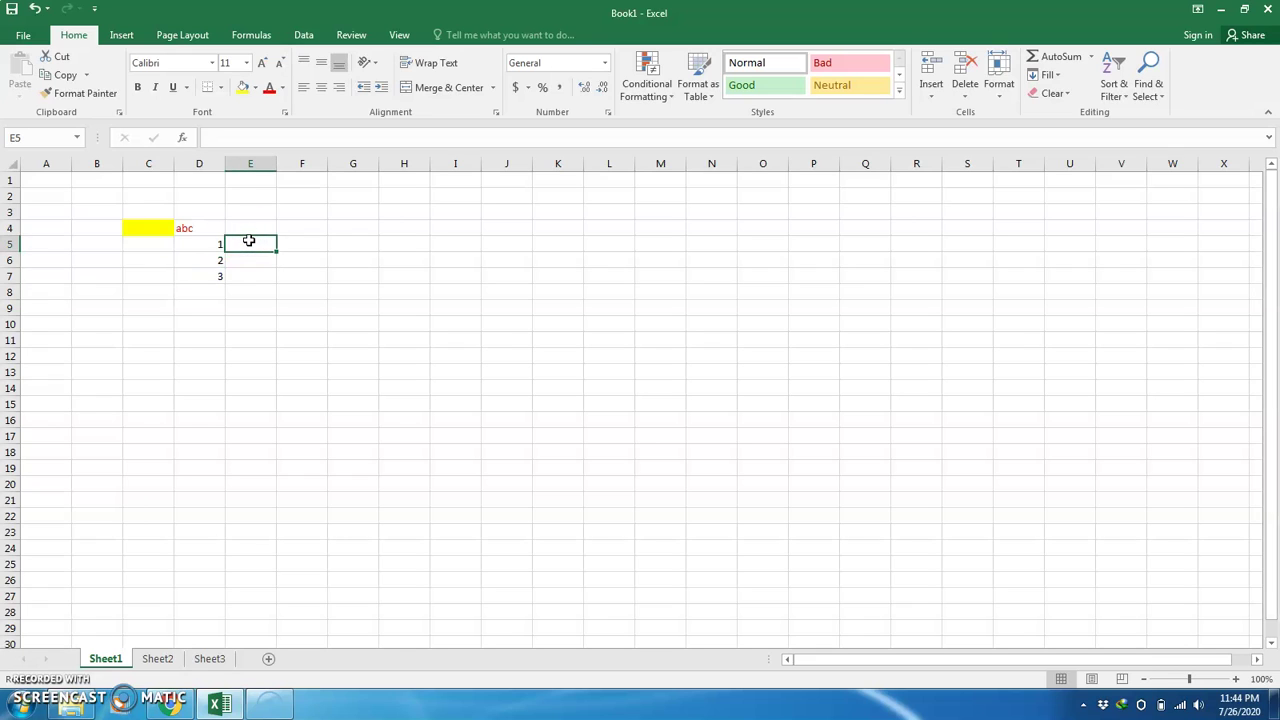
{"action": "type", "text": "i"}
{"action": "key", "text": "Return"}
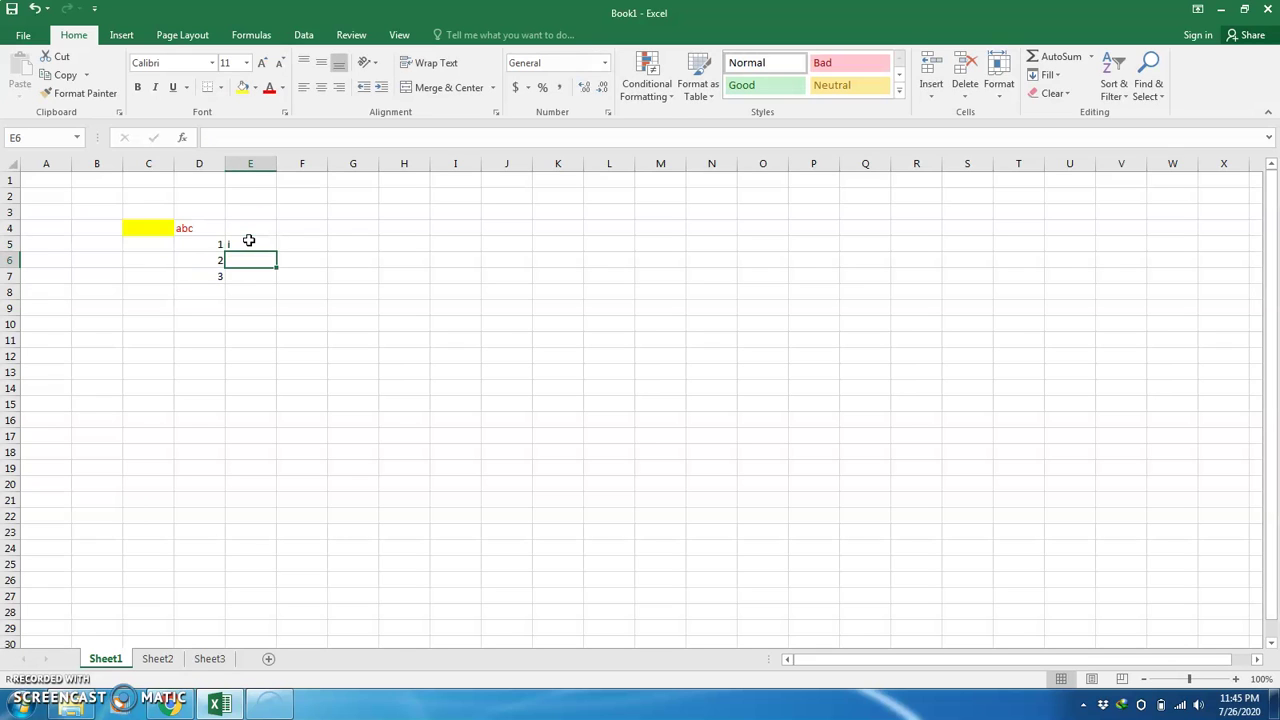
{"action": "type", "text": "ii"}
{"action": "key", "text": "Return"}
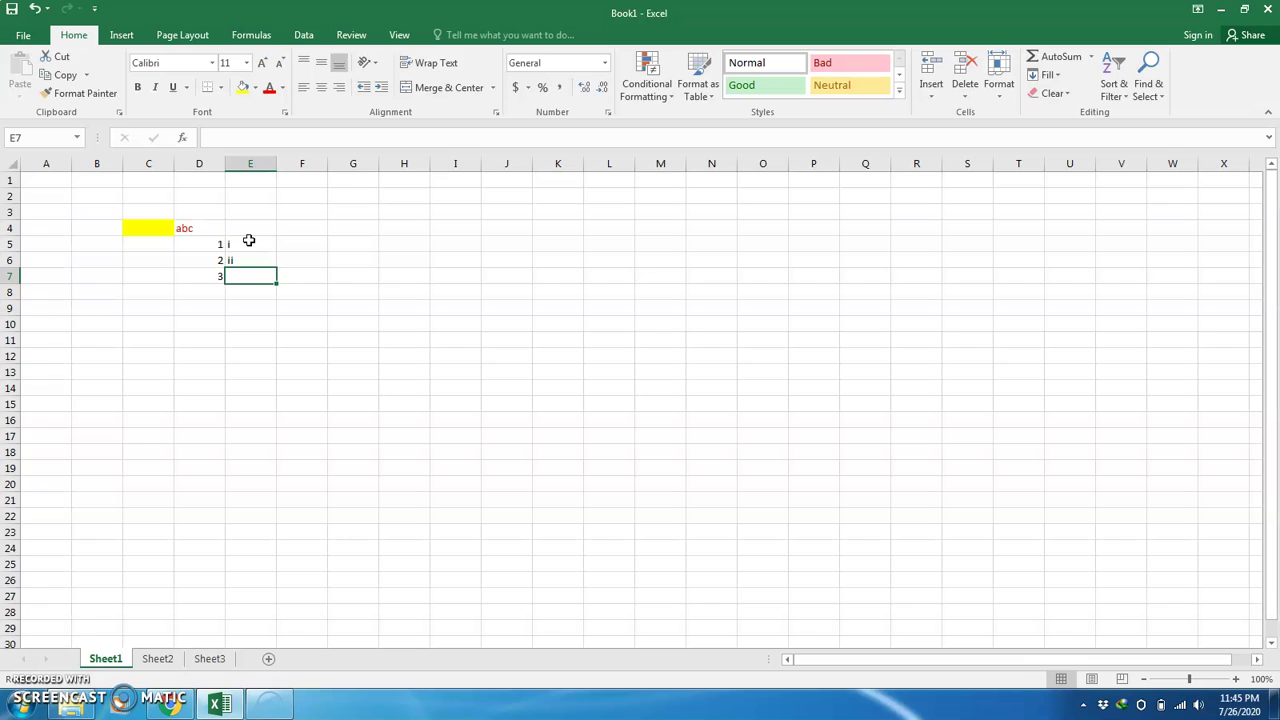
{"action": "type", "text": "iii"}
{"action": "key", "text": "Return"}
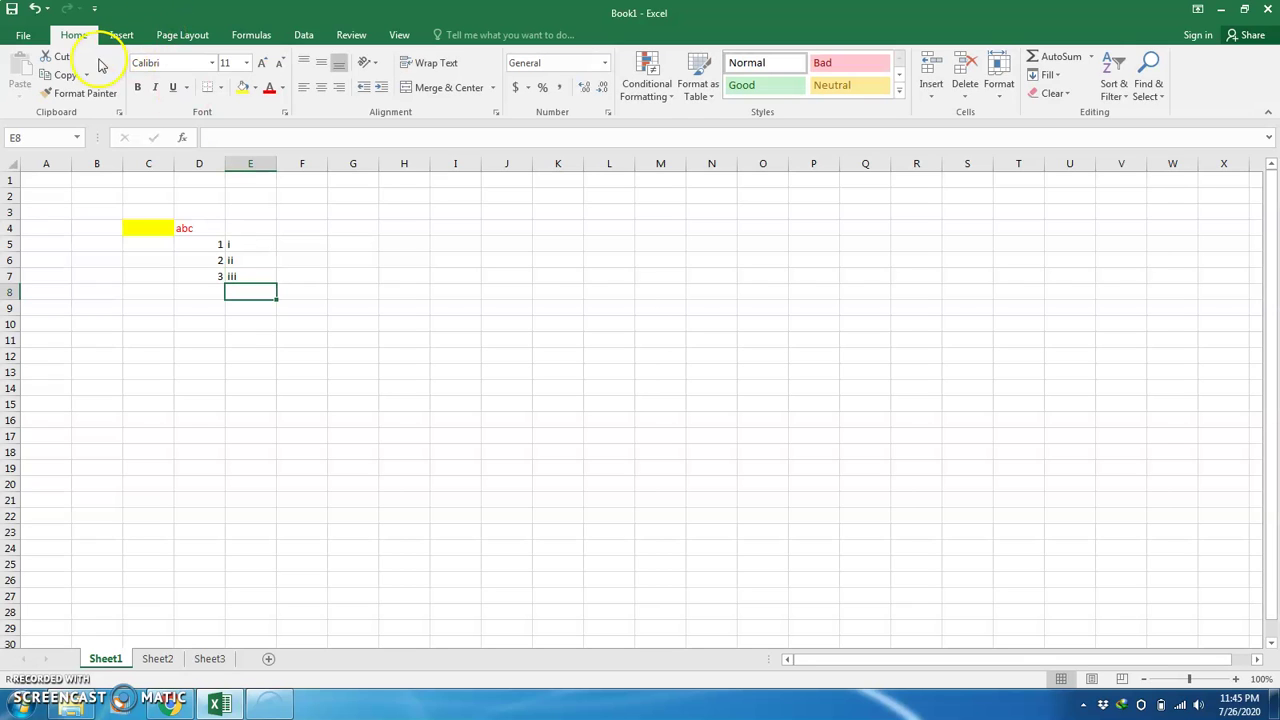
{"action": "mouse_move", "coordinate": [239, 245]}
{"action": "left_mouse_down"}
{"action": "mouse_move", "coordinate": [237, 278]}
{"action": "mouse_move", "coordinate": [200, 272]}
{"action": "left_mouse_up"}
{"action": "left_click", "coordinate": [241, 246]}
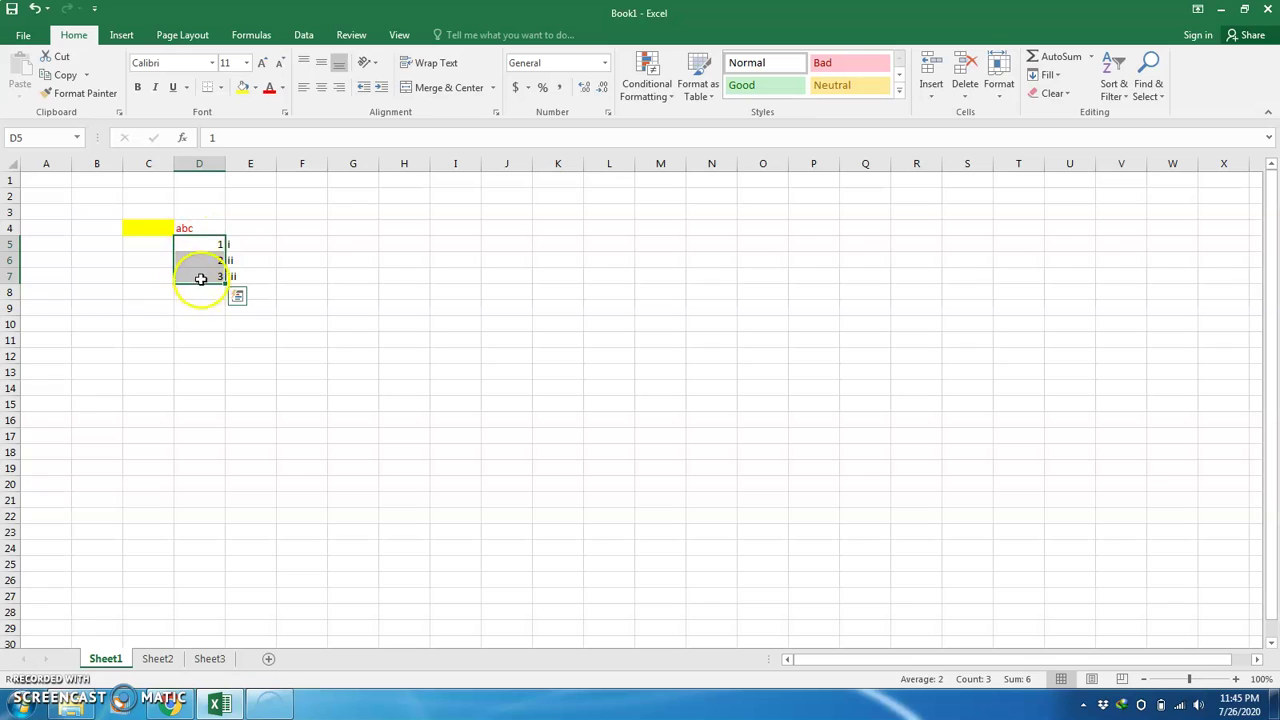
{"action": "left_click", "coordinate": [206, 276]}
{"action": "left_click", "coordinate": [210, 290]}
{"action": "left_click_drag", "start_coordinate": [210, 240], "coordinate": [212, 273]}
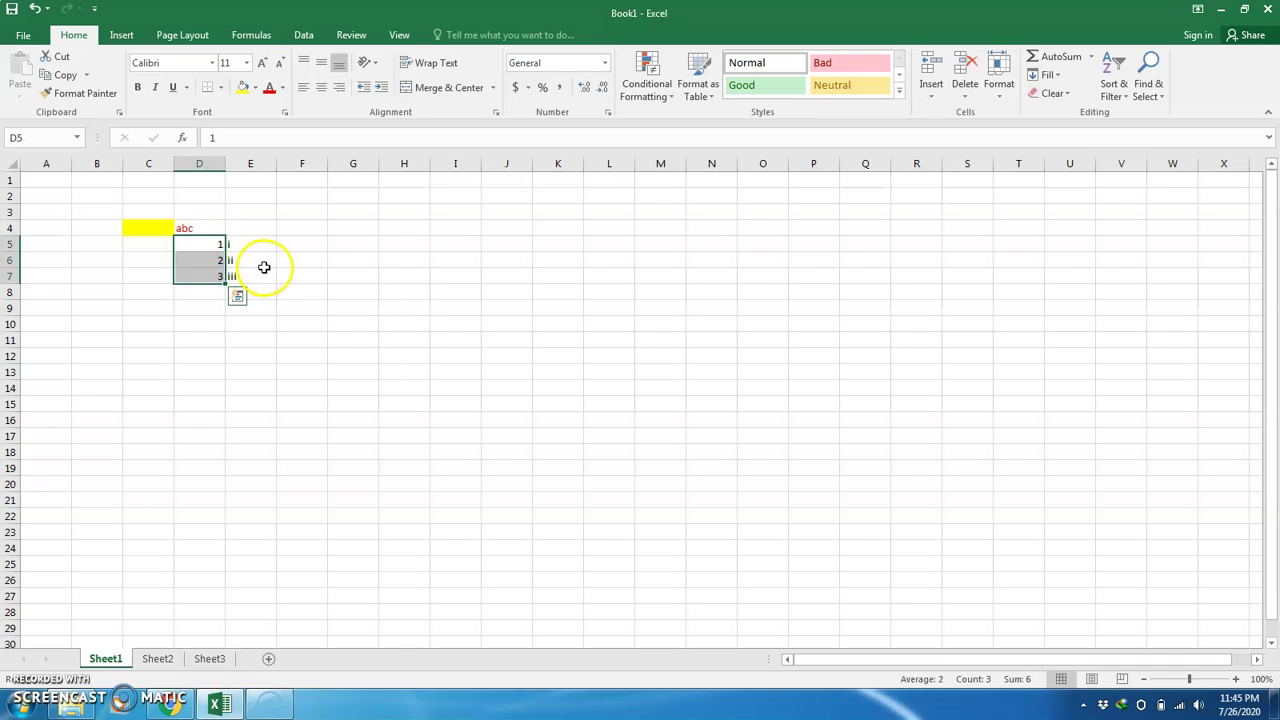
{"action": "left_click", "coordinate": [251, 244]}
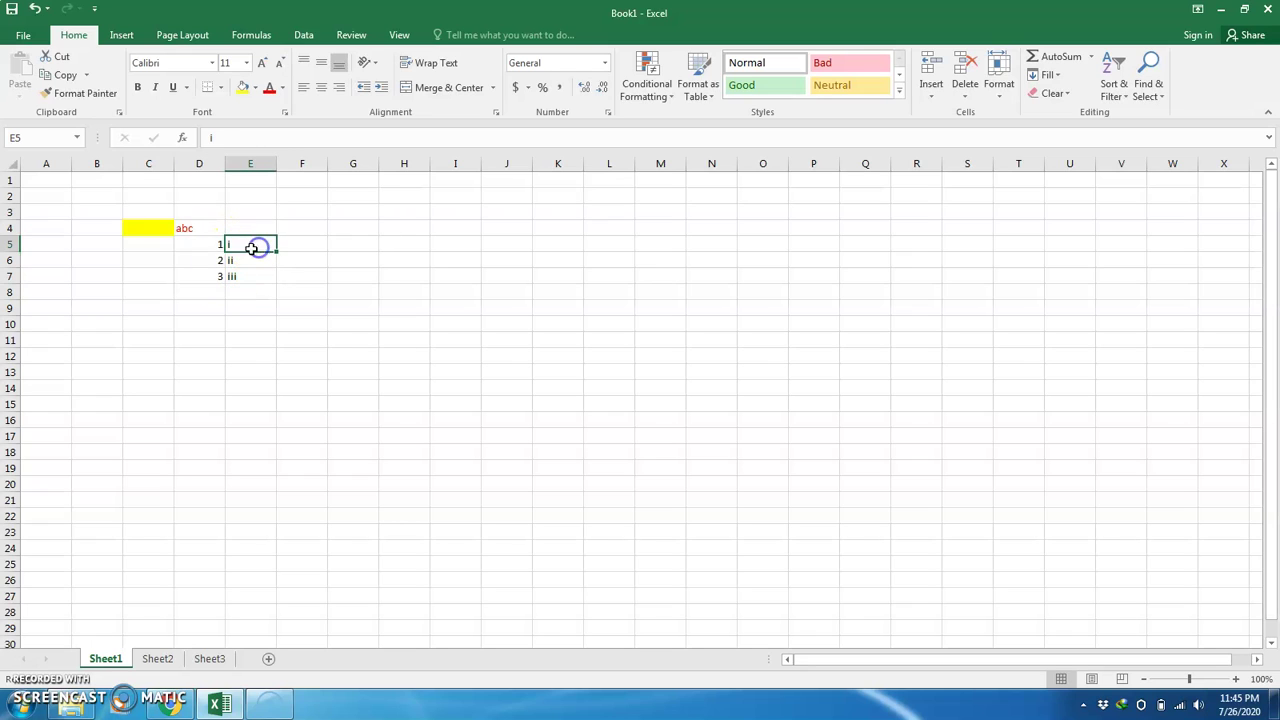
{"action": "left_click_drag", "start_coordinate": [191, 241], "coordinate": [191, 275]}
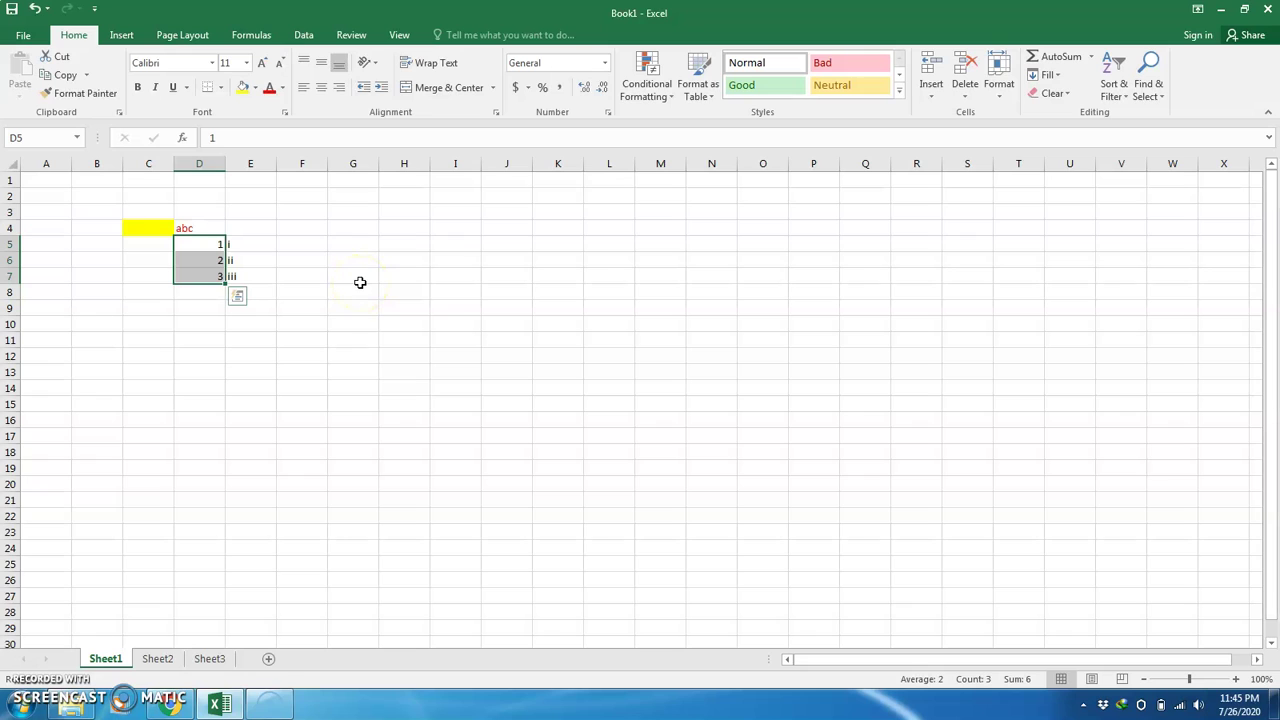
{"action": "left_click_drag", "start_coordinate": [246, 241], "coordinate": [246, 276]}
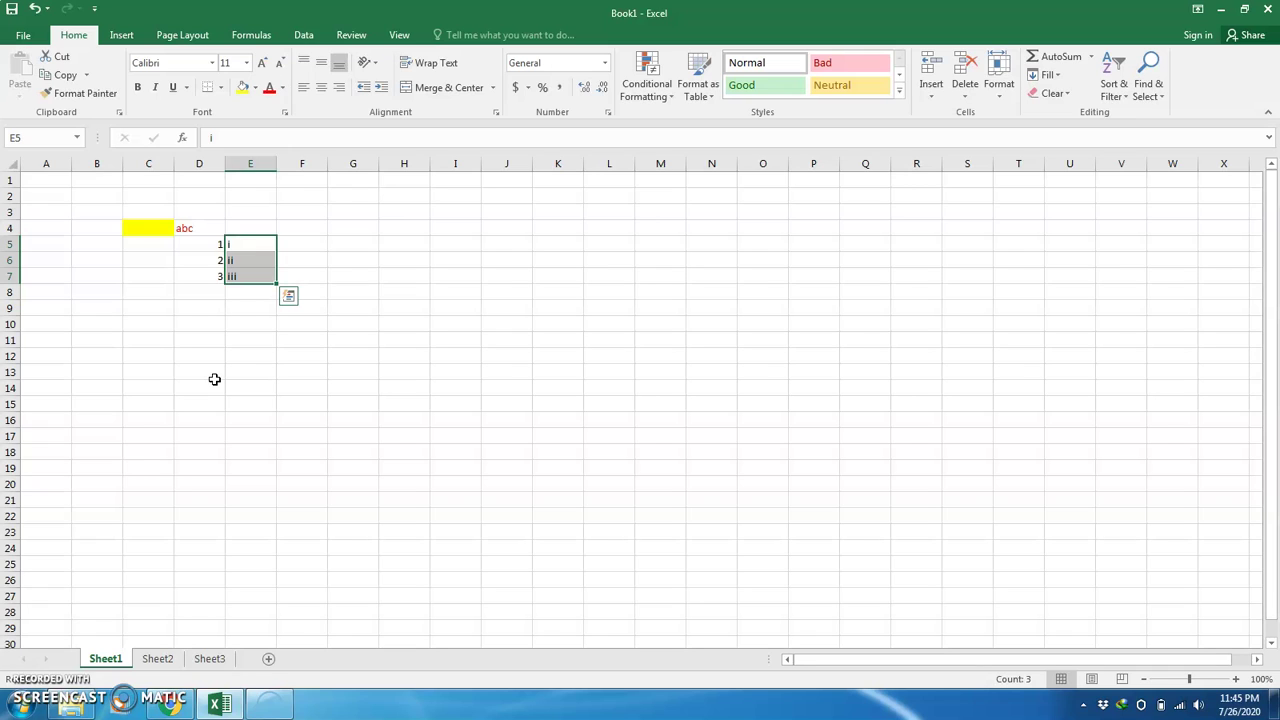
{"action": "left_click", "coordinate": [193, 246]}
{"action": "left_click", "coordinate": [196, 262]}
{"action": "left_click", "coordinate": [202, 277]}
{"action": "left_click", "coordinate": [200, 245]}
{"action": "left_click", "coordinate": [202, 261]}
{"action": "left_click", "coordinate": [205, 277]}
{"action": "double_click", "coordinate": [212, 277]}
{"action": "left_click", "coordinate": [339, 276]}
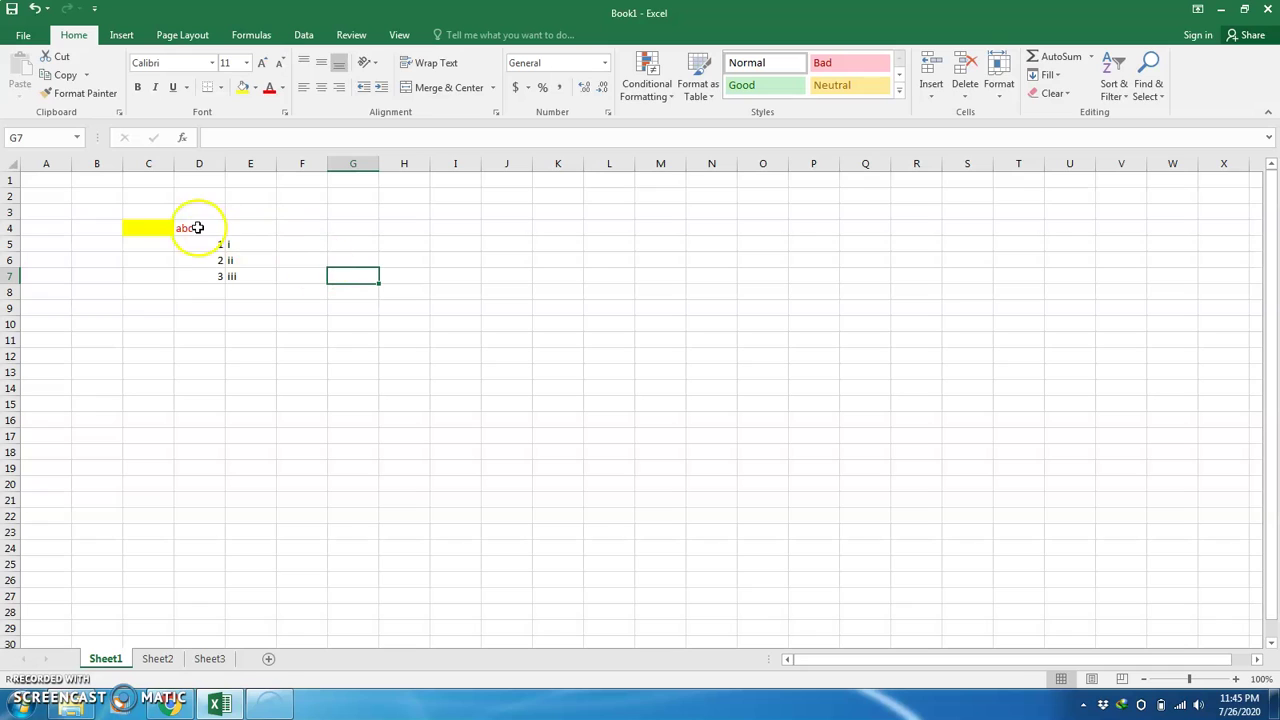
{"action": "left_click", "coordinate": [211, 293]}
{"action": "left_click", "coordinate": [258, 287]}
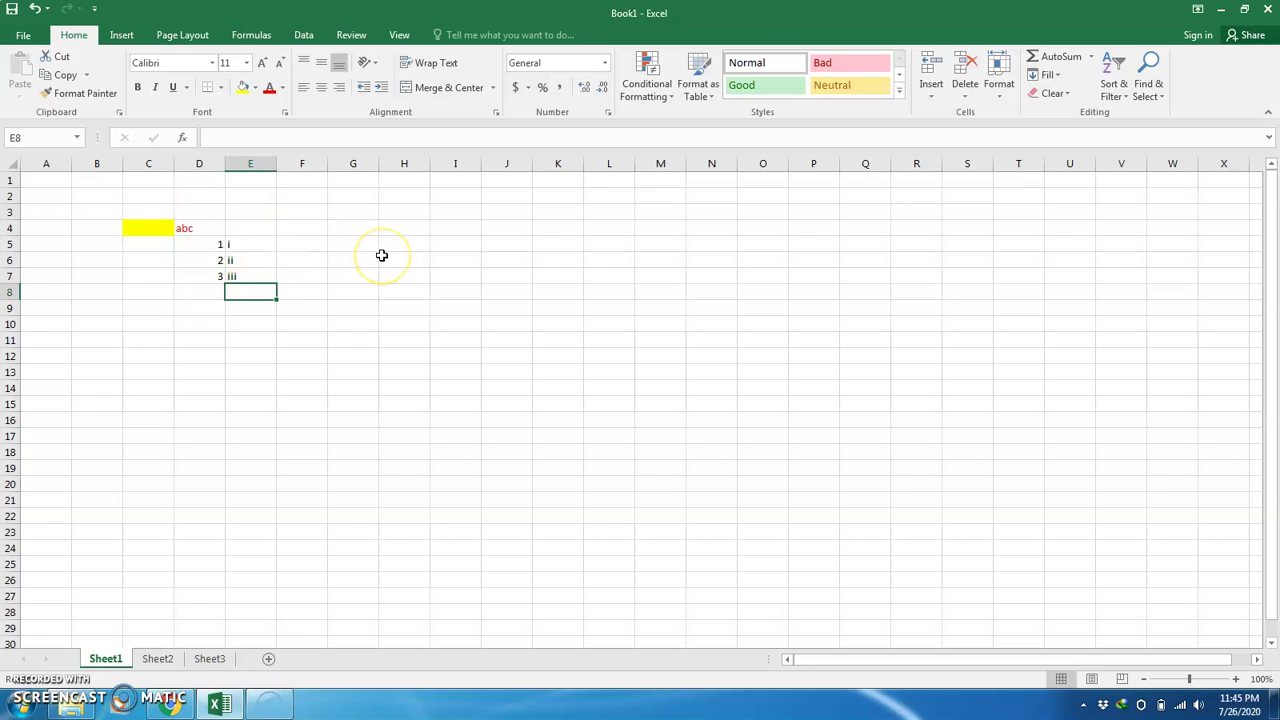
{"action": "left_click", "coordinate": [158, 226]}
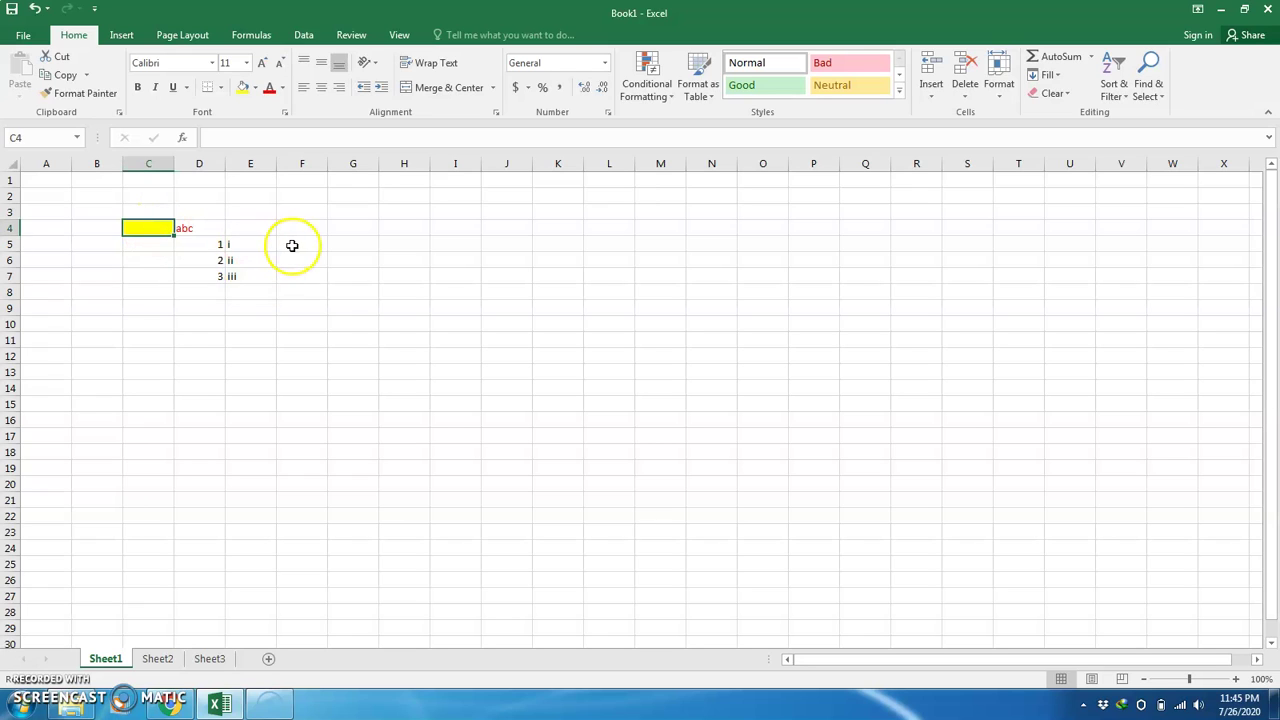
{"action": "left_click", "coordinate": [155, 307]}
{"action": "left_click", "coordinate": [46, 307]}
{"action": "left_click", "coordinate": [84, 307]}
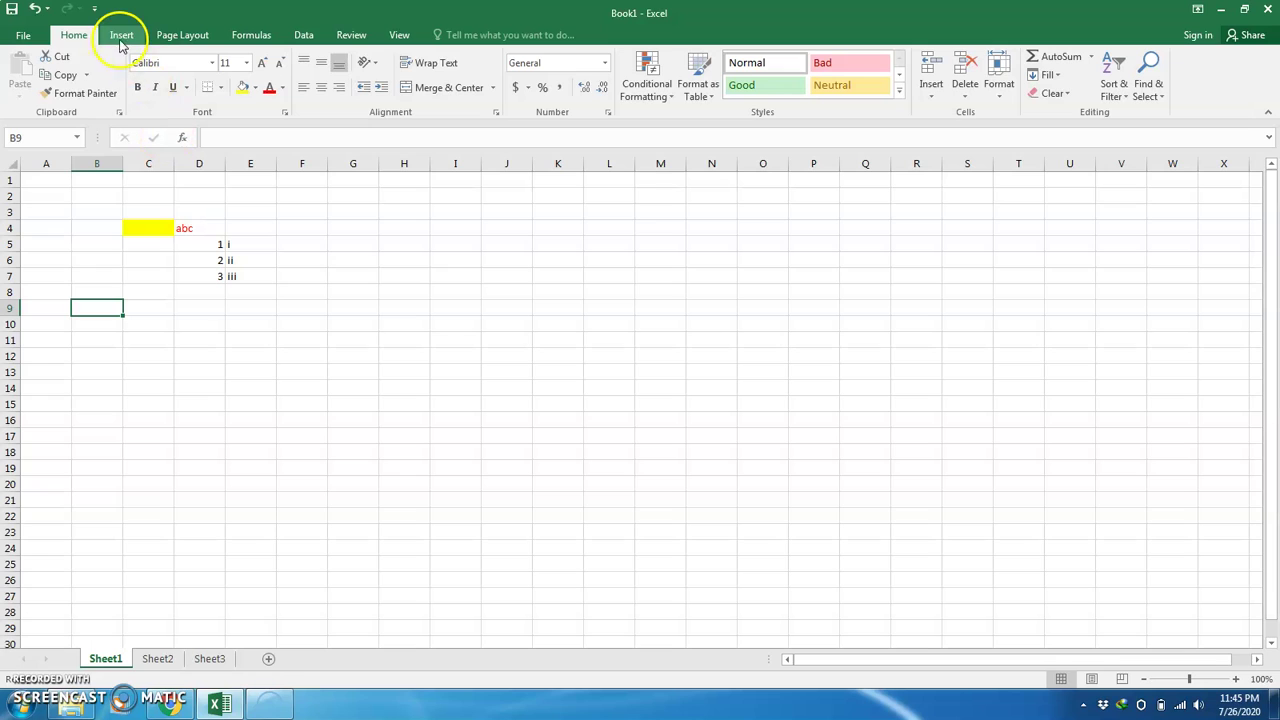
{"action": "left_click", "coordinate": [303, 245]}
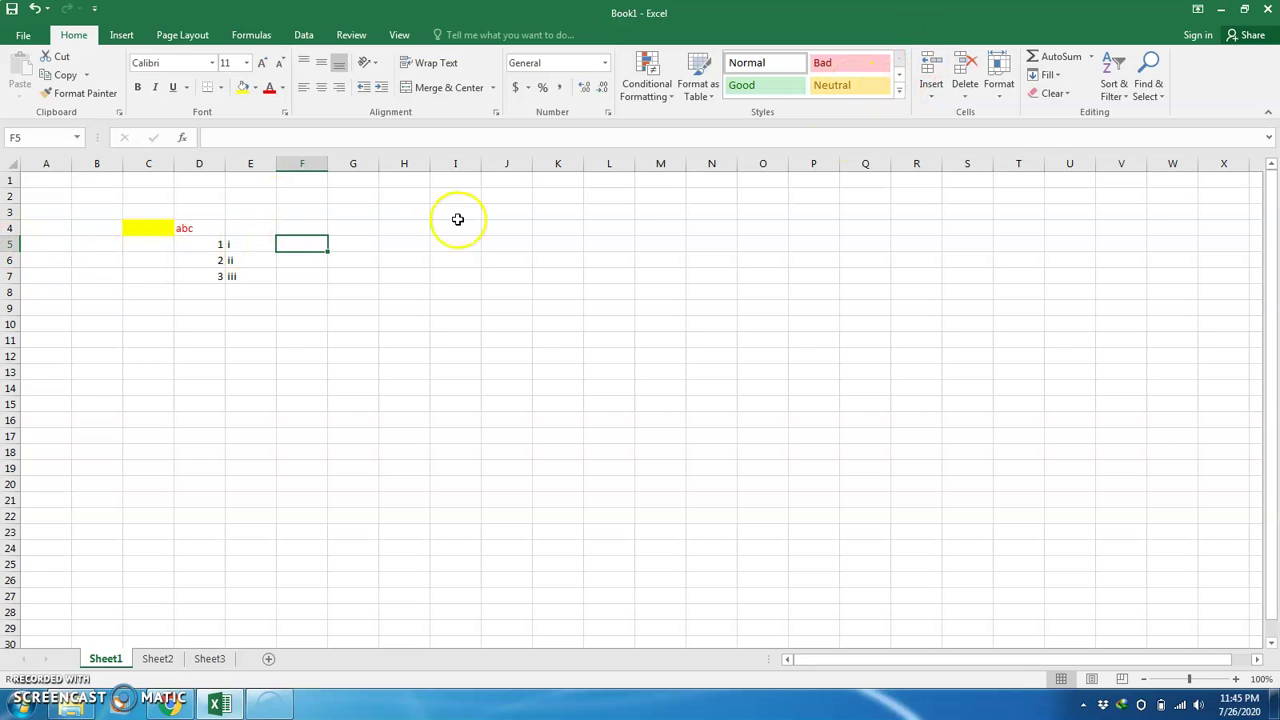
{"action": "left_click", "coordinate": [13, 244]}
{"action": "left_click", "coordinate": [195, 246]}
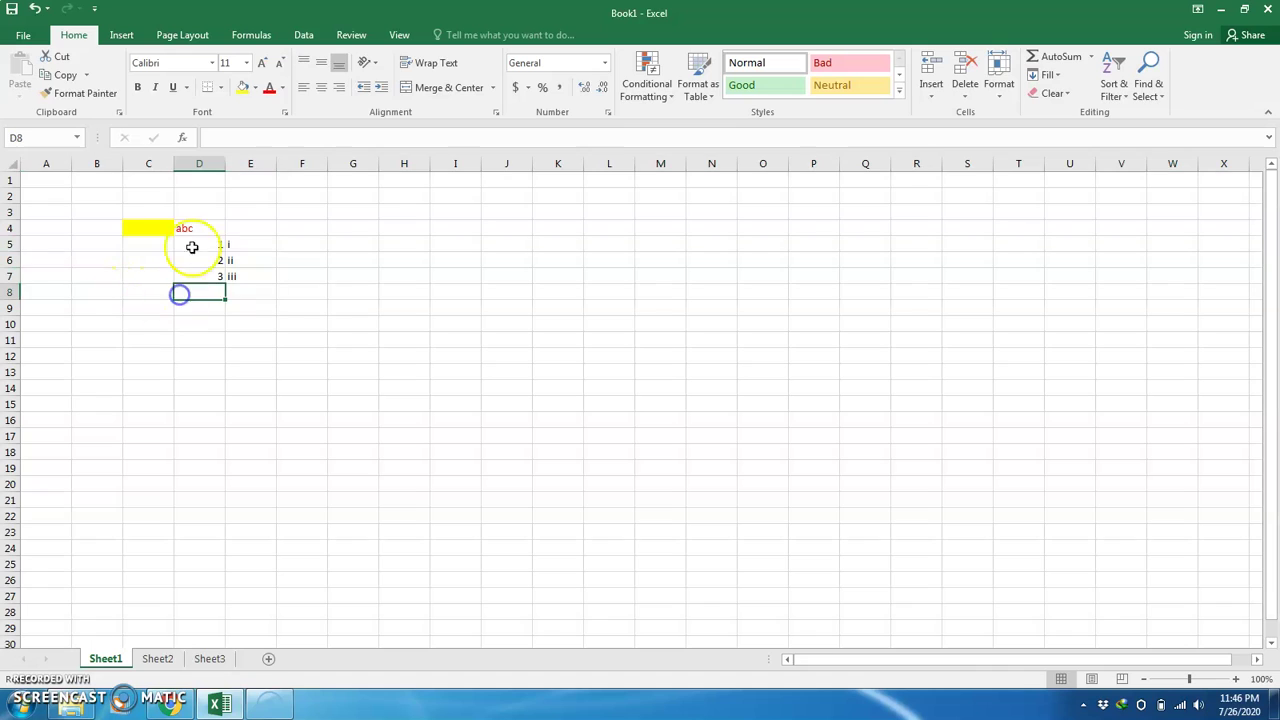
{"action": "left_click", "coordinate": [940, 66]}
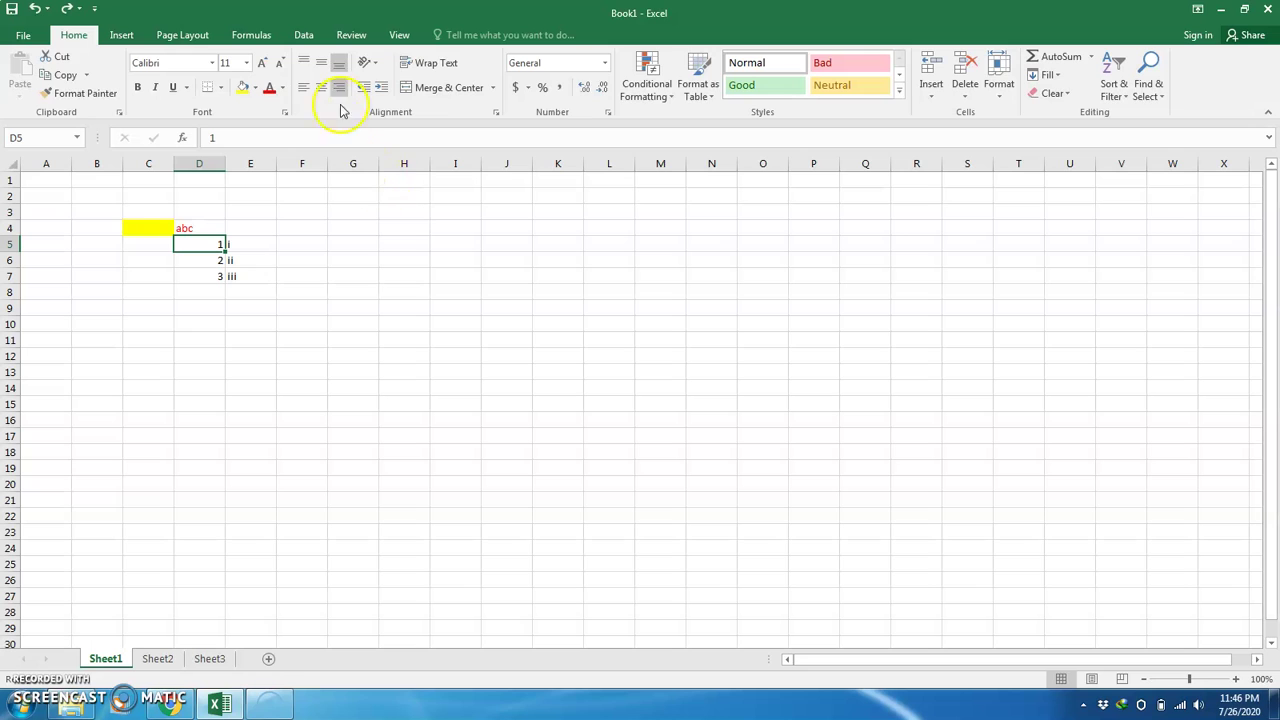
Browse the Insert, Page Layout, Home and Formulas ribbon tabs and view the Orientation choices.
{"action": "left_click", "coordinate": [118, 35]}
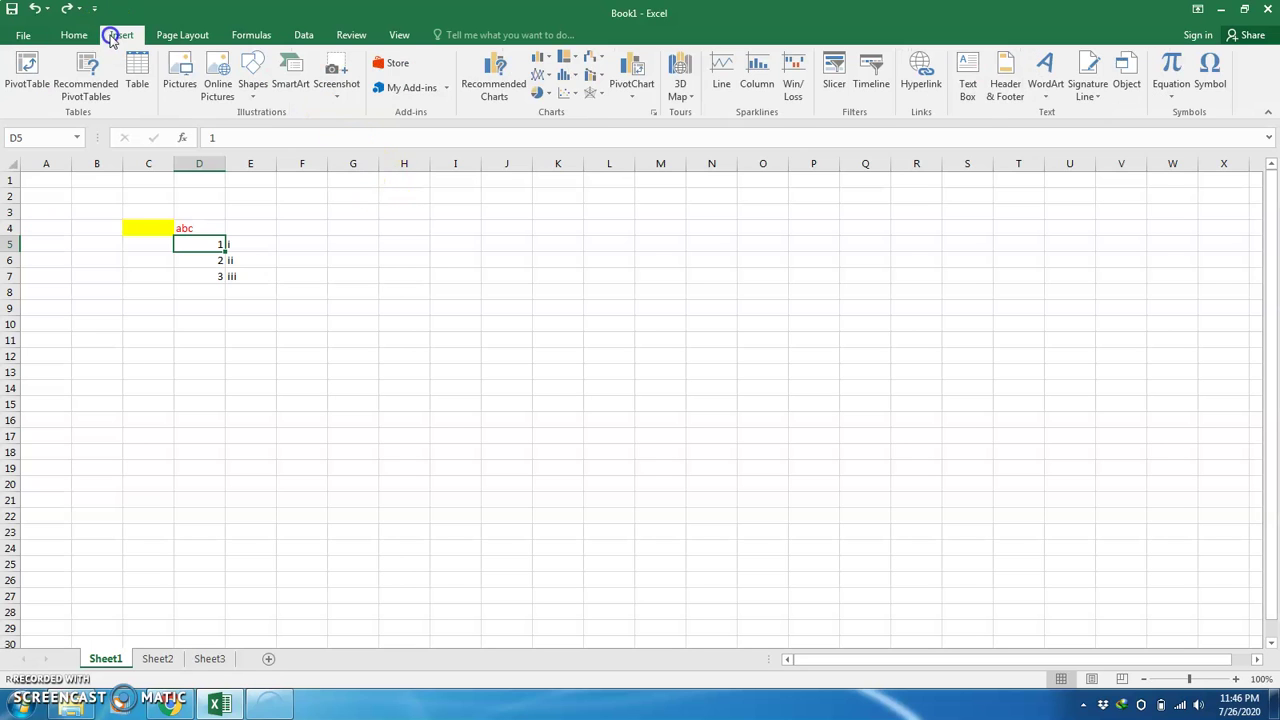
{"action": "left_click", "coordinate": [175, 37]}
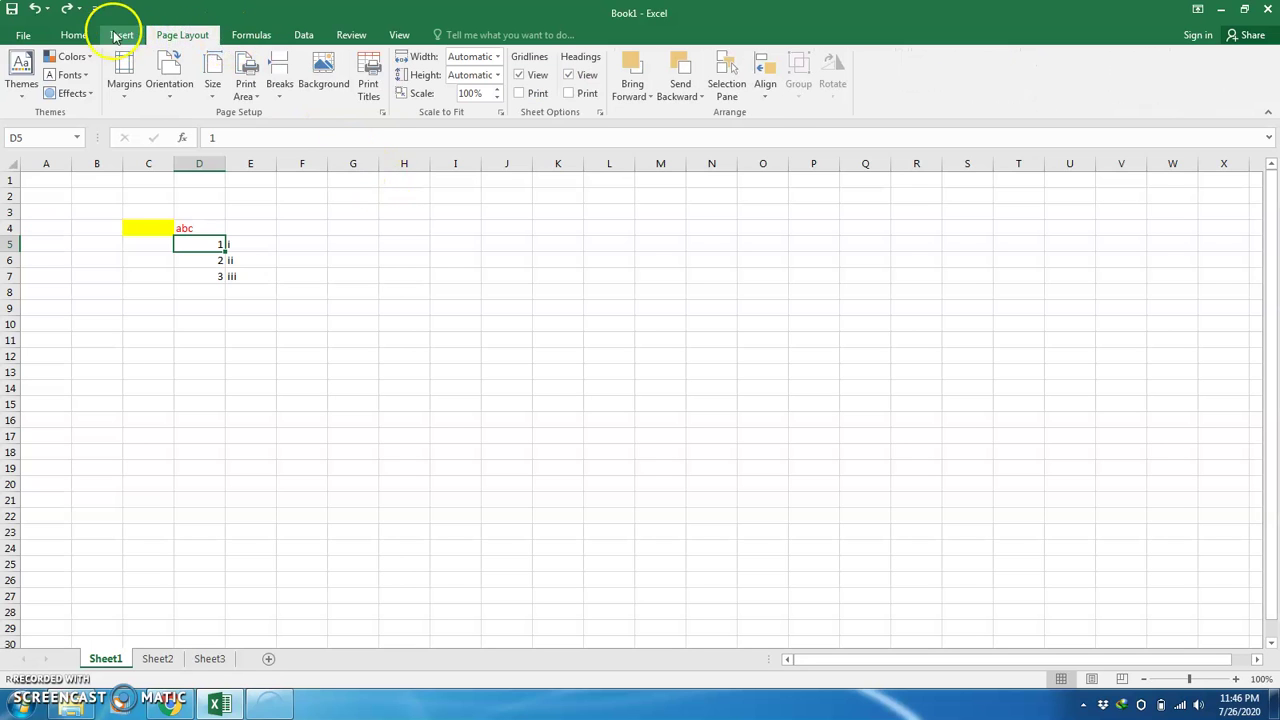
{"action": "left_click", "coordinate": [74, 35]}
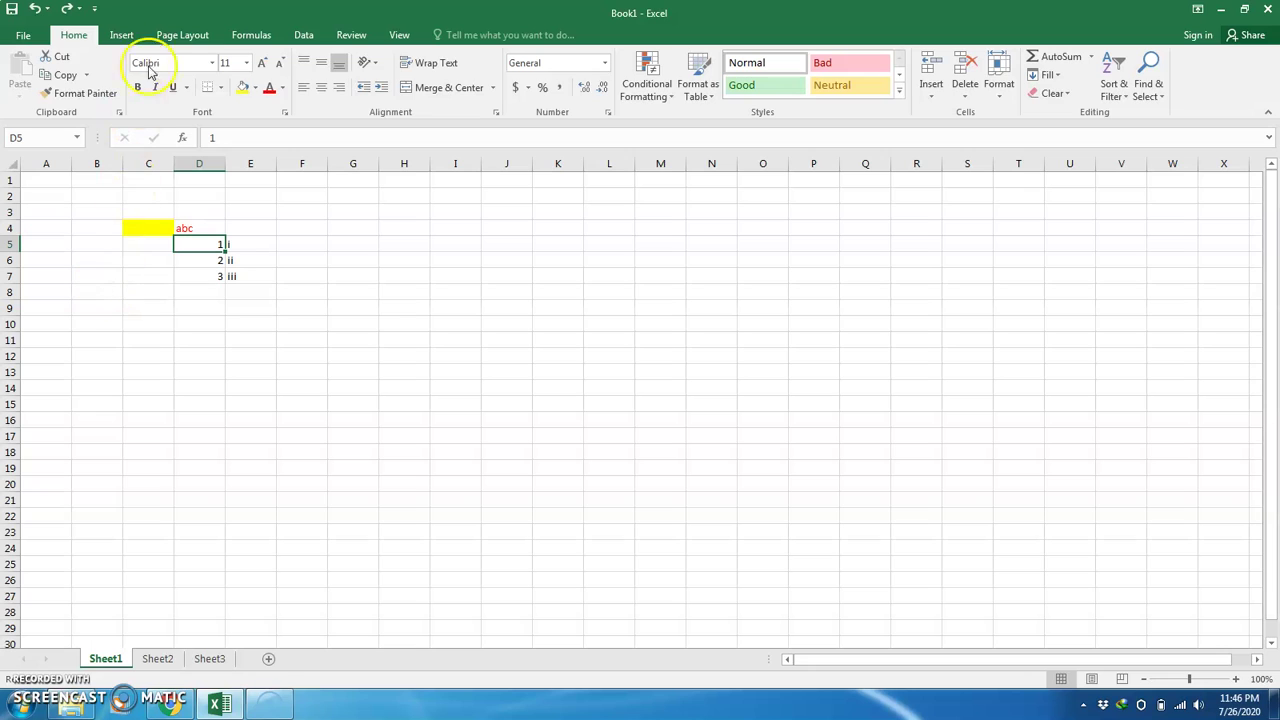
{"action": "left_click", "coordinate": [121, 35]}
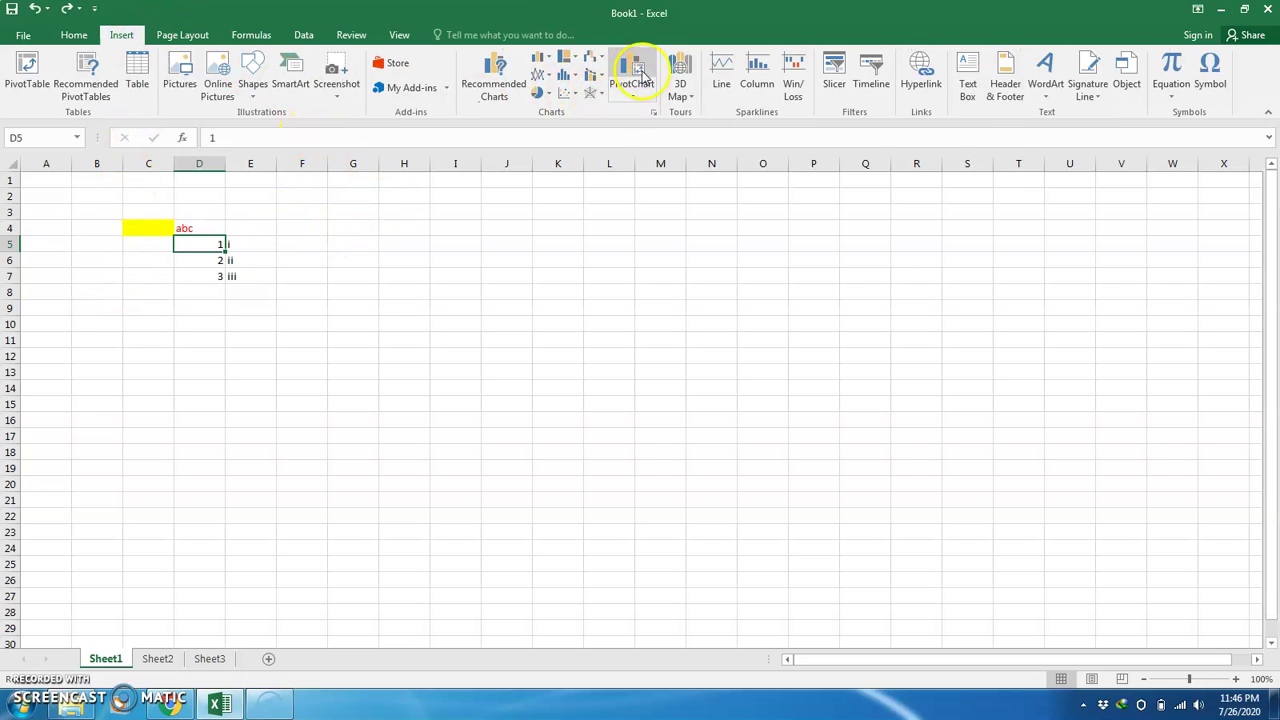
{"action": "left_click", "coordinate": [181, 35]}
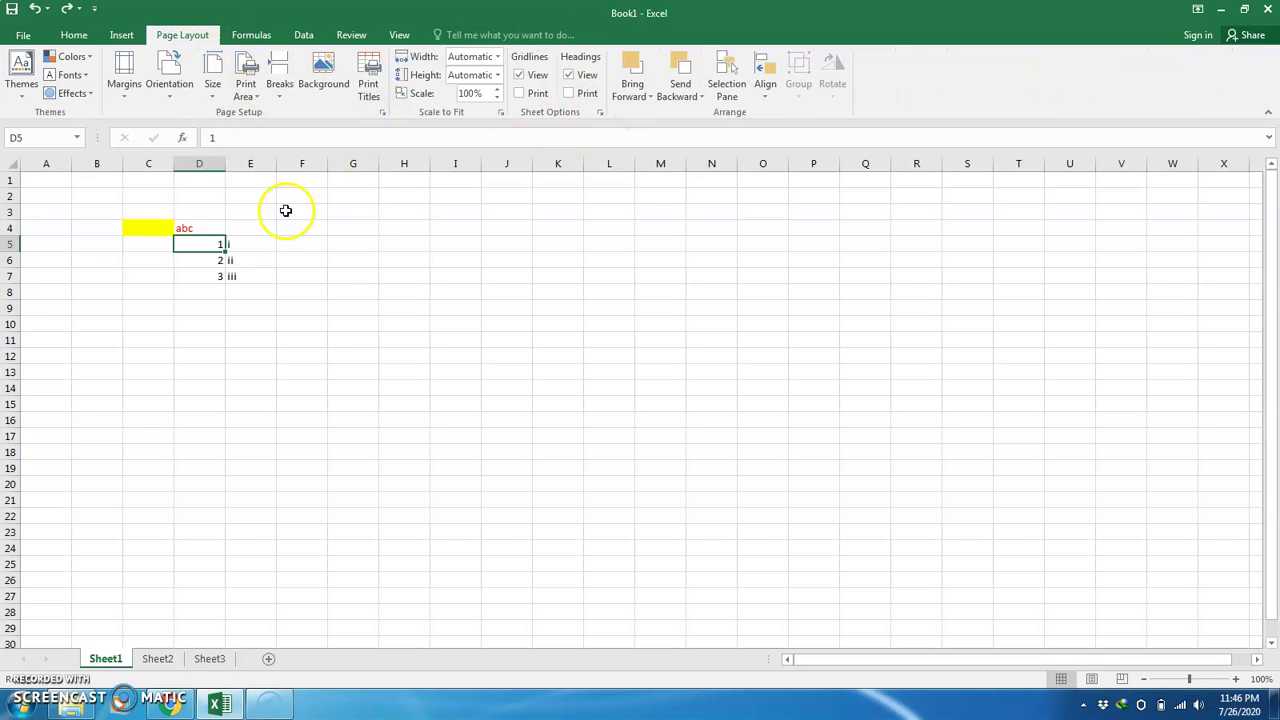
{"action": "left_click", "coordinate": [175, 98]}
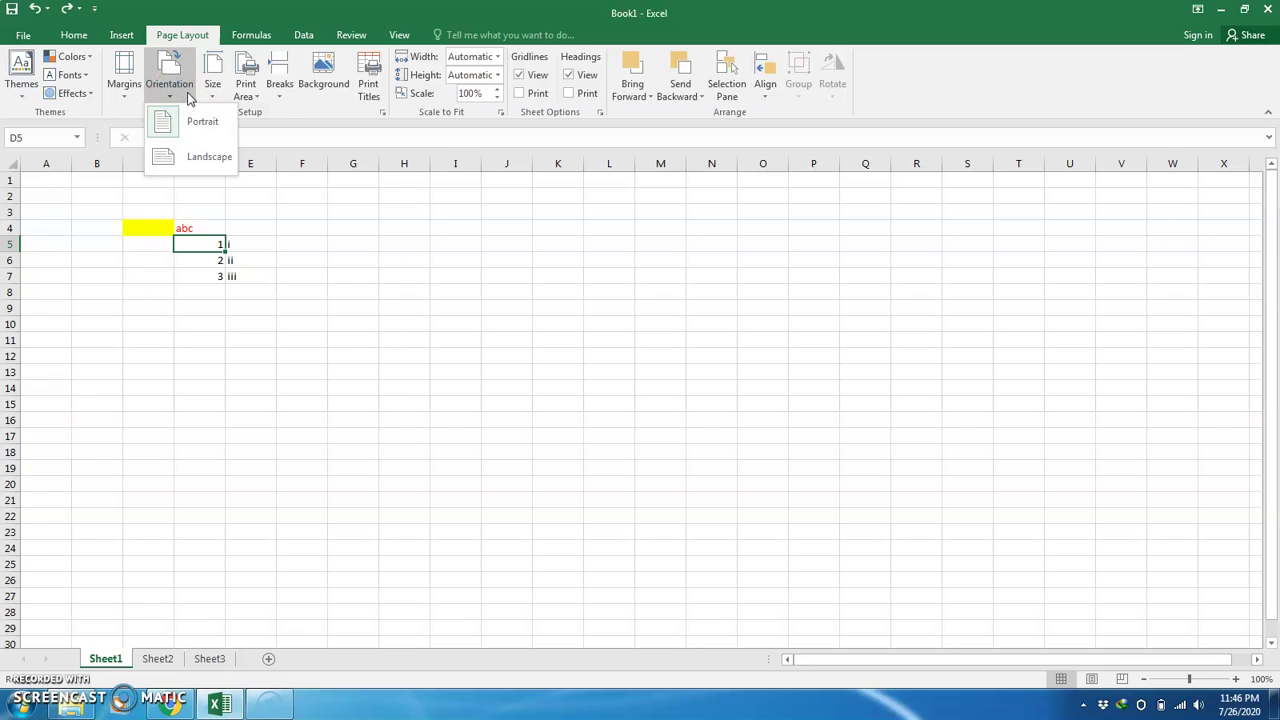
{"action": "left_click", "coordinate": [354, 219]}
{"action": "left_click", "coordinate": [245, 35]}
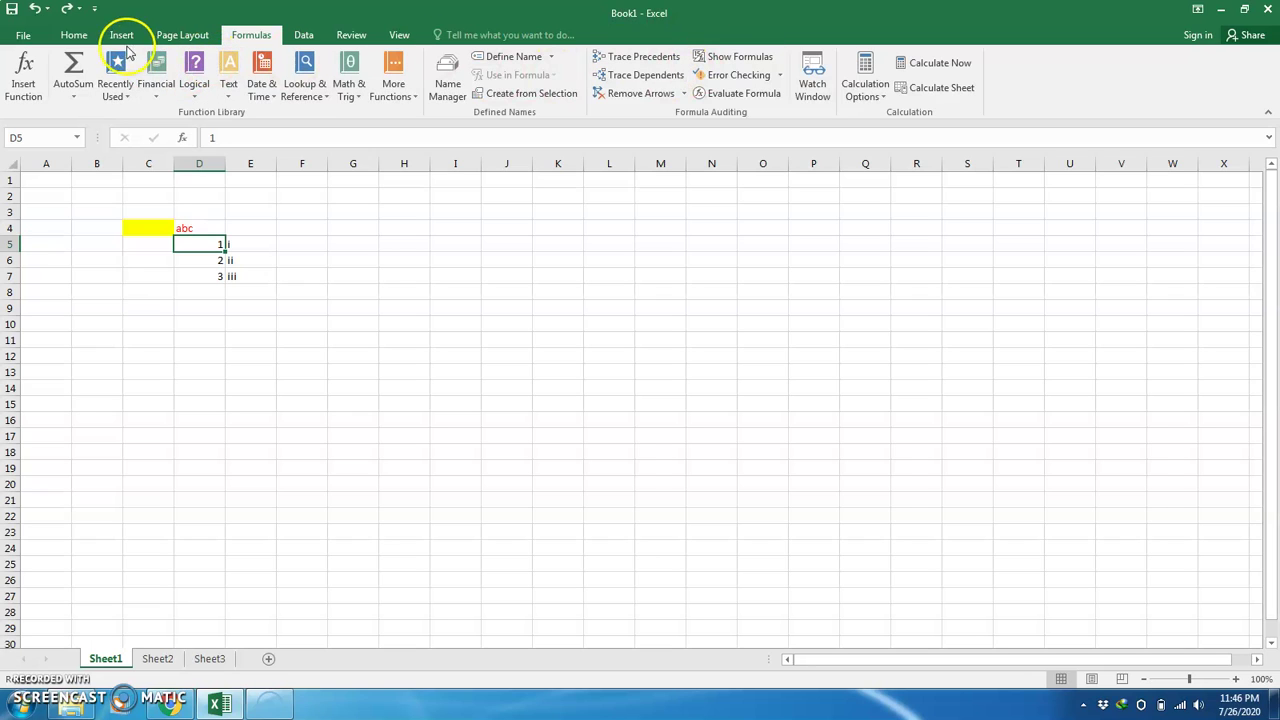
{"action": "left_click", "coordinate": [181, 38]}
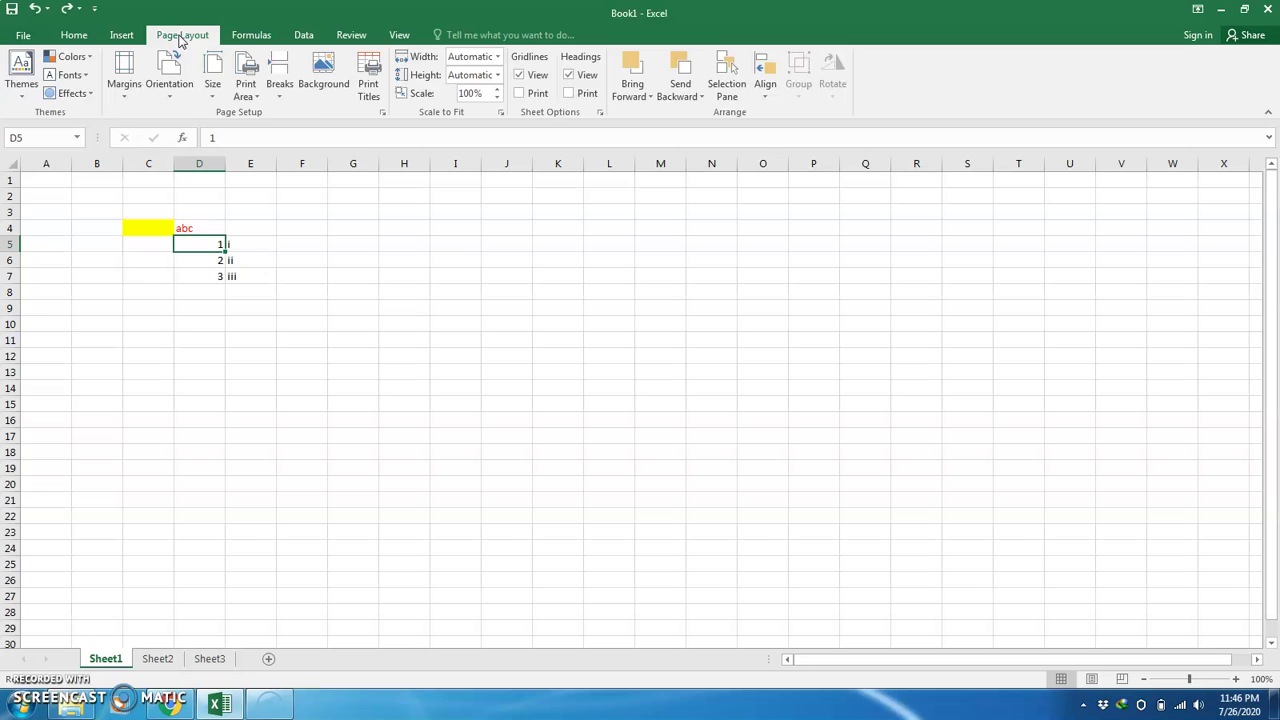
Look through the Data, Review and View tabs, return to Insert, and select cell I12.
{"action": "left_click", "coordinate": [300, 35]}
{"action": "left_click", "coordinate": [350, 35]}
{"action": "left_click", "coordinate": [402, 37]}
{"action": "left_click", "coordinate": [402, 36]}
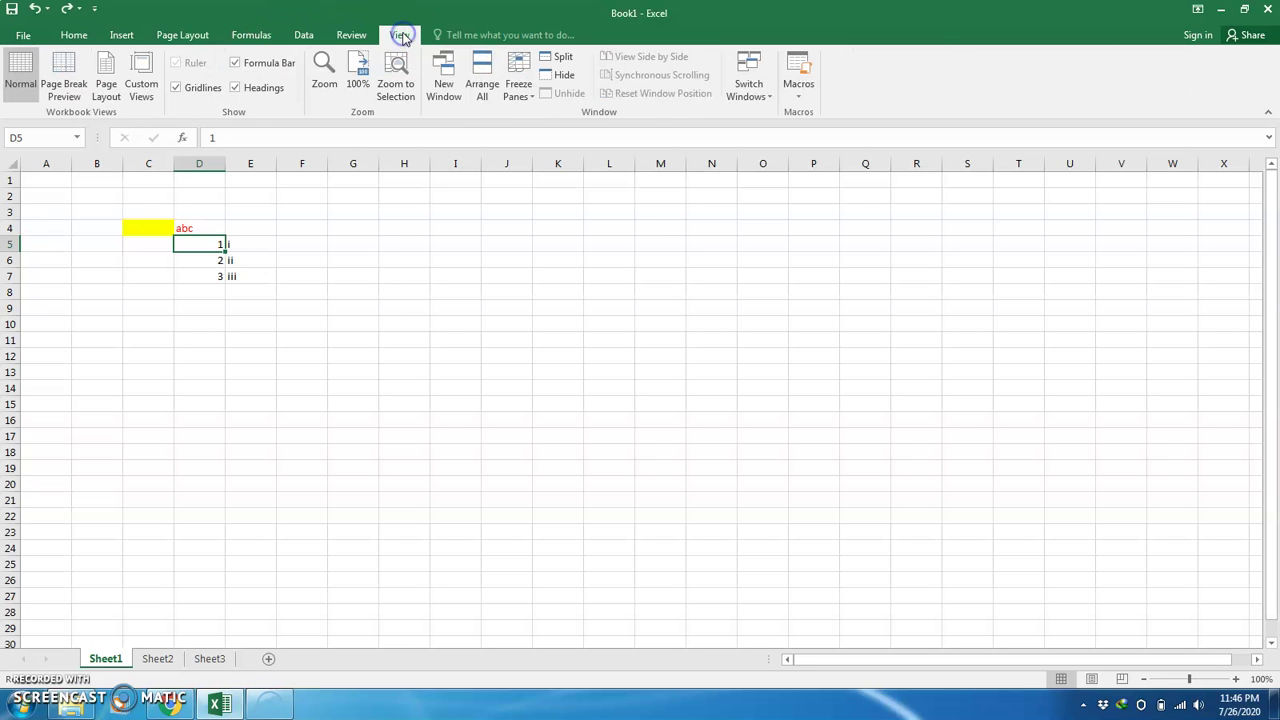
{"action": "left_click", "coordinate": [122, 34]}
{"action": "left_click", "coordinate": [288, 240]}
{"action": "left_click", "coordinate": [95, 310]}
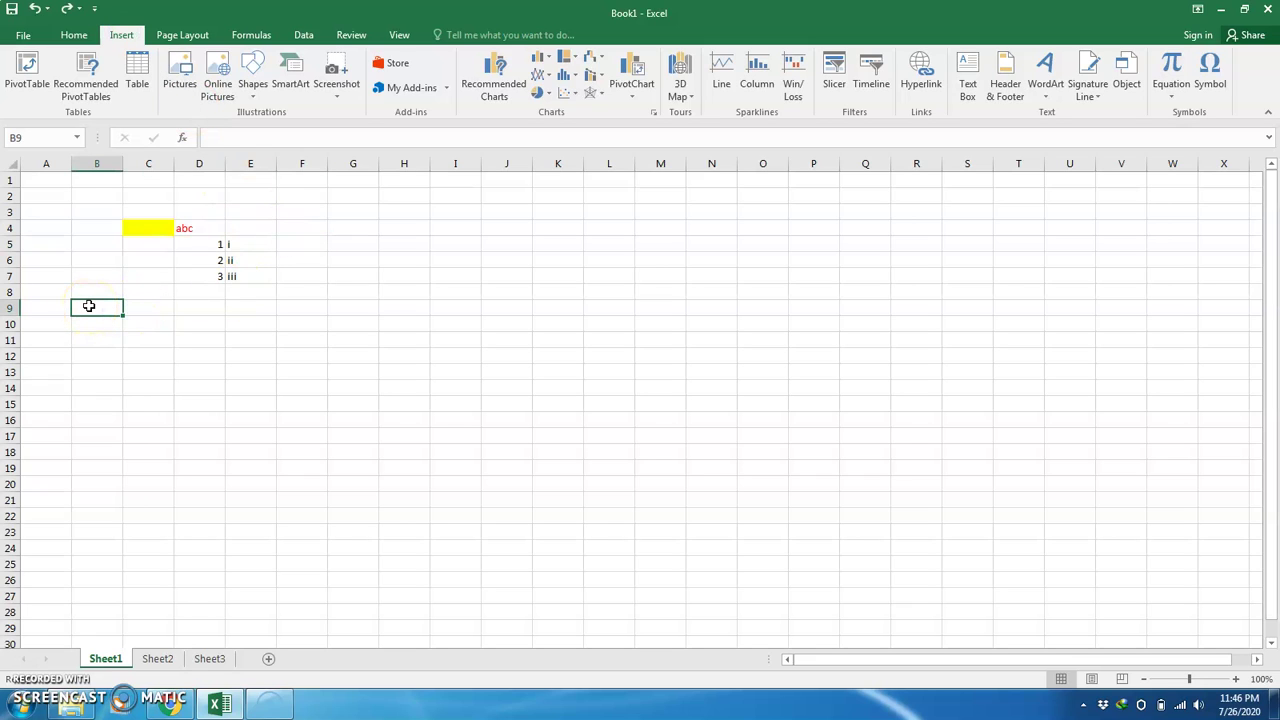
{"action": "left_click", "coordinate": [12, 177]}
{"action": "left_click", "coordinate": [470, 358]}
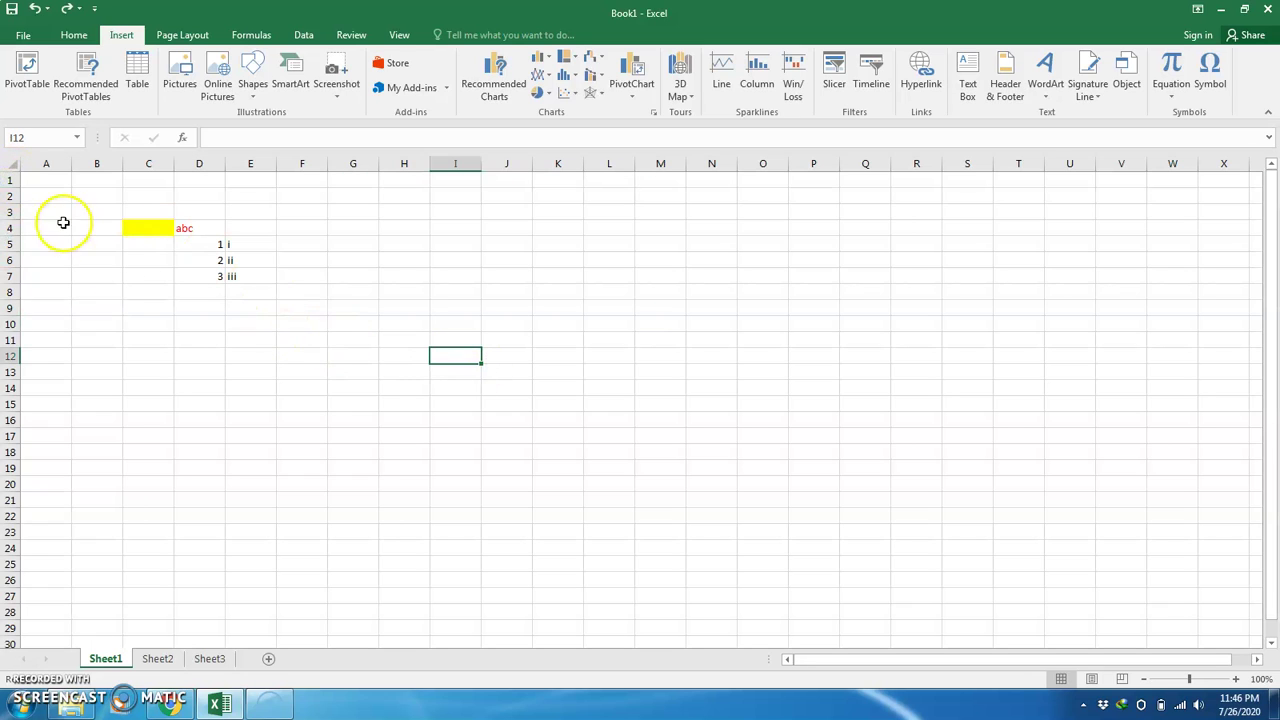
Clear all contents and the yellow fill from the whole sheet, then select cell B3.
{"action": "left_click", "coordinate": [10, 162]}
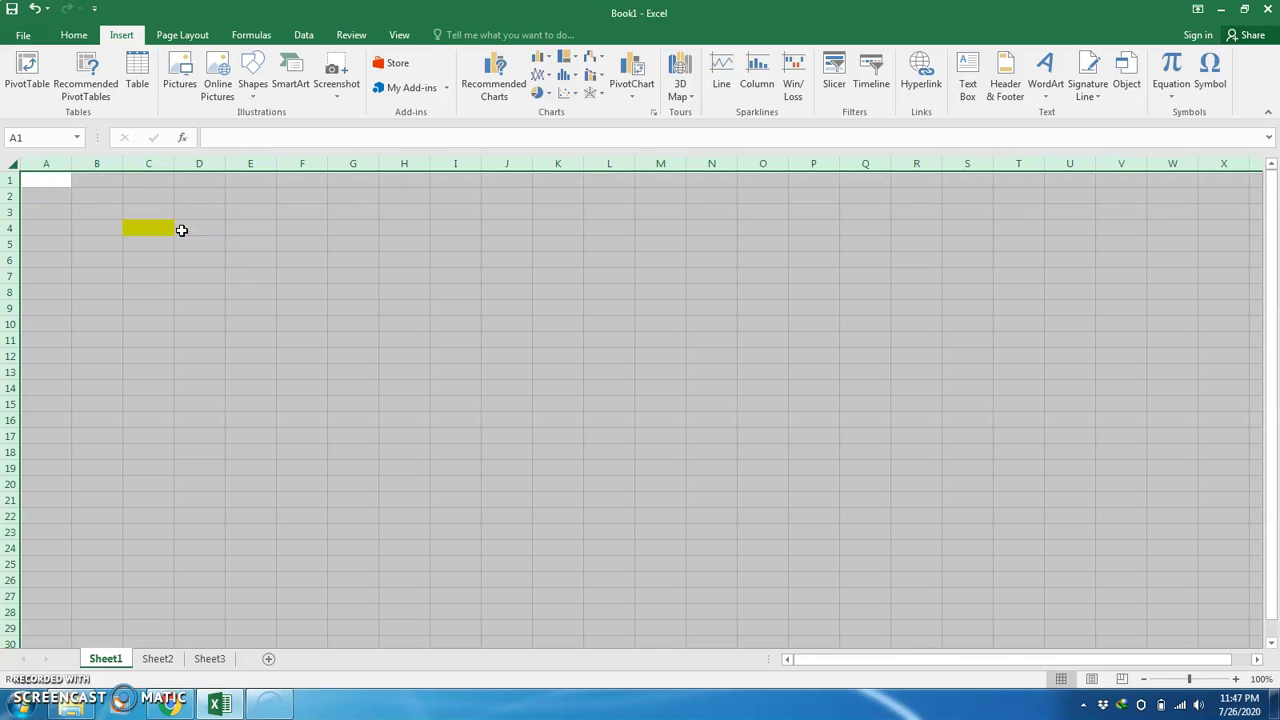
{"action": "left_click", "coordinate": [72, 35]}
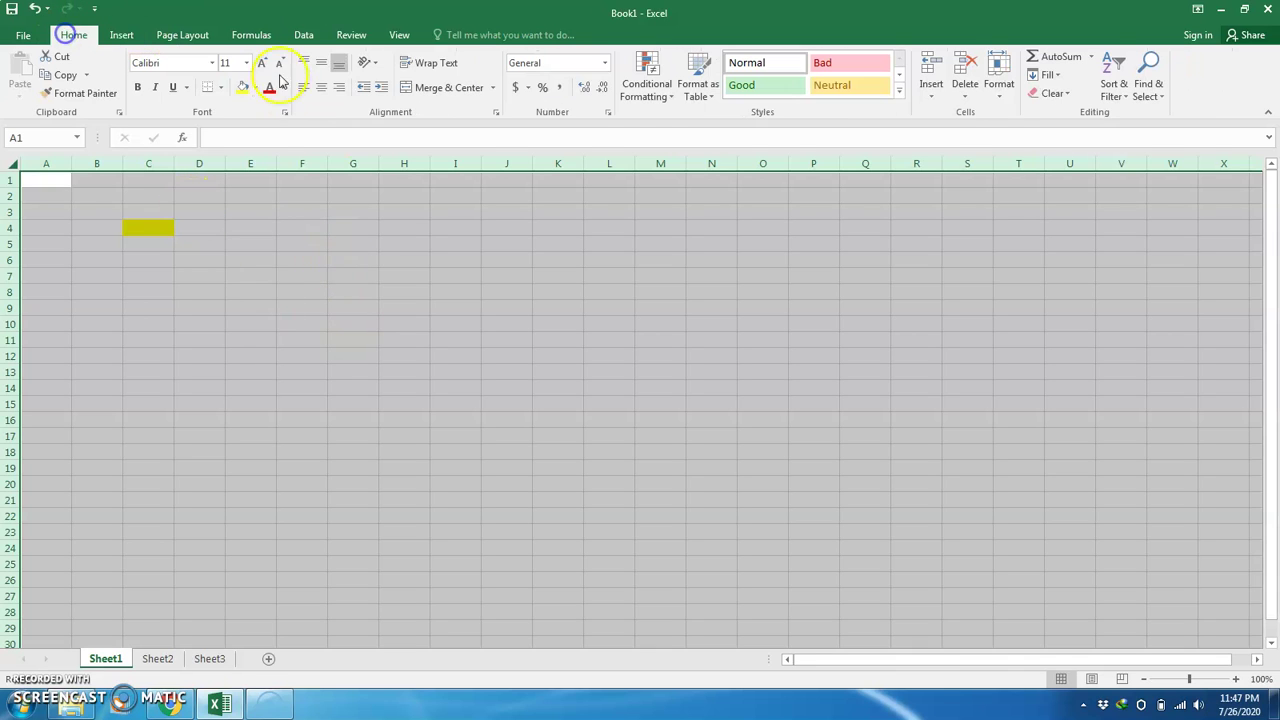
{"action": "left_click", "coordinate": [255, 88]}
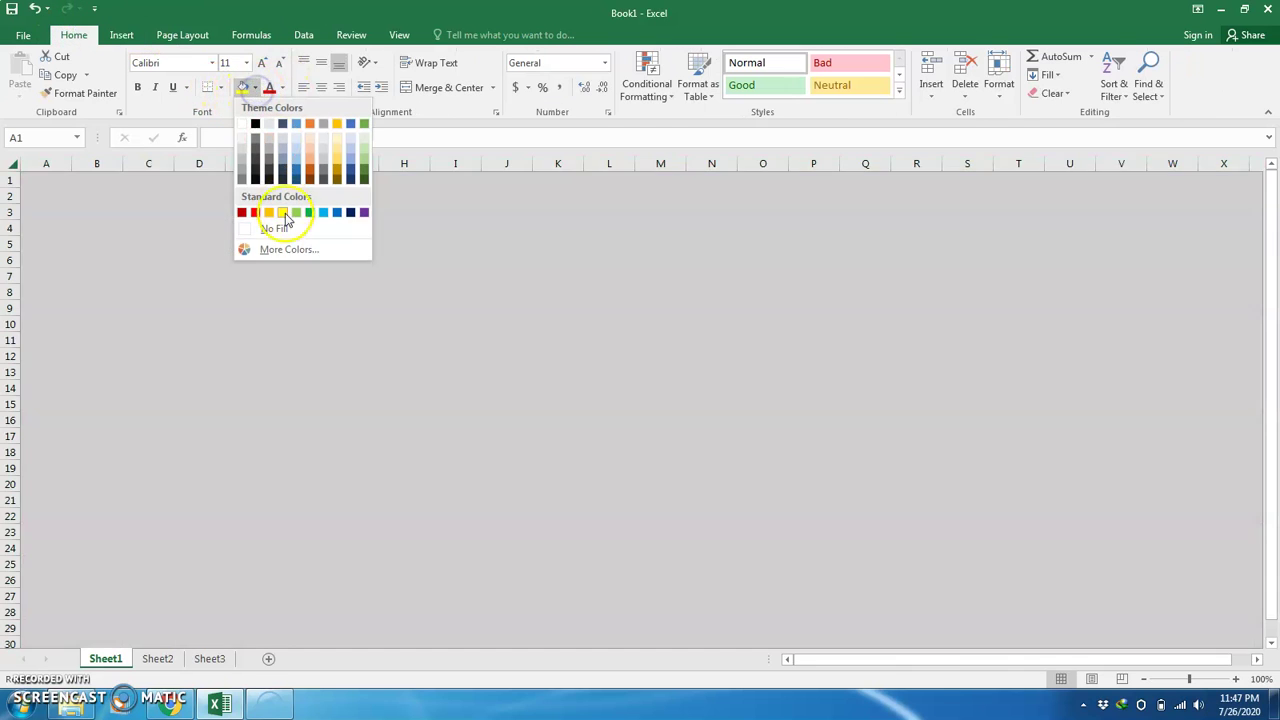
{"action": "left_click", "coordinate": [290, 225]}
{"action": "left_click", "coordinate": [558, 276]}
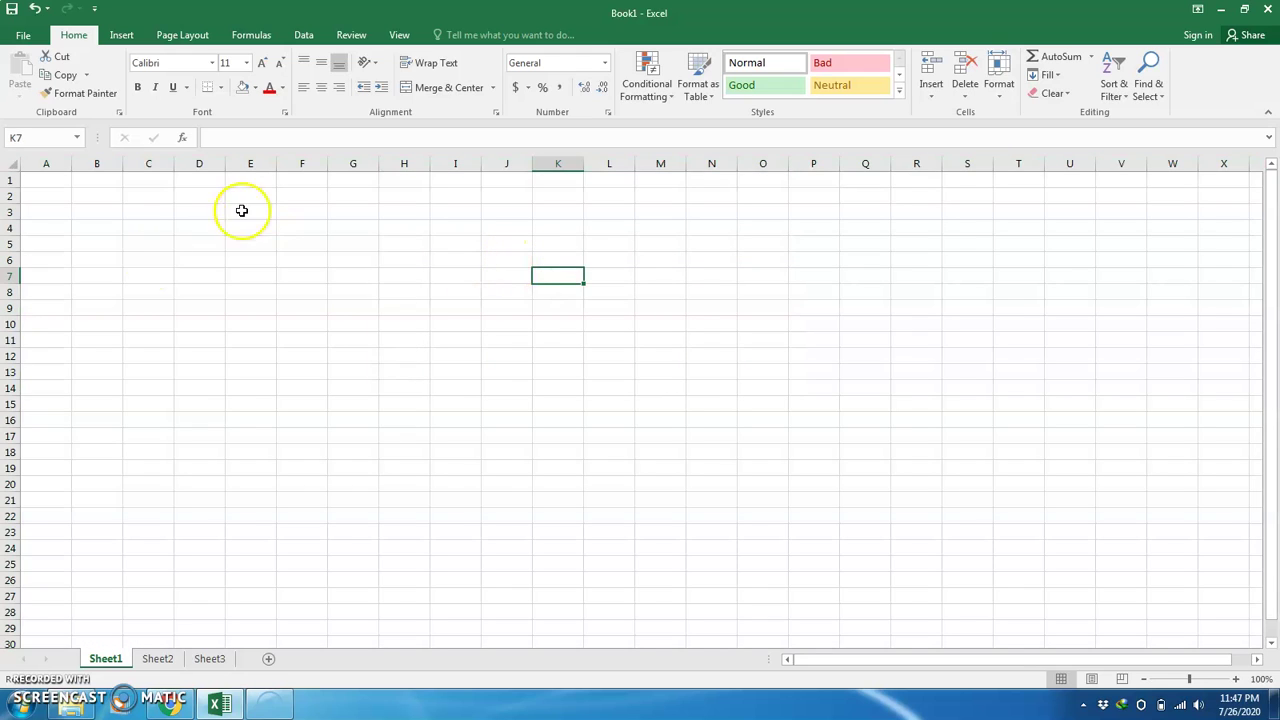
{"action": "left_click", "coordinate": [152, 255]}
{"action": "left_click", "coordinate": [99, 211]}
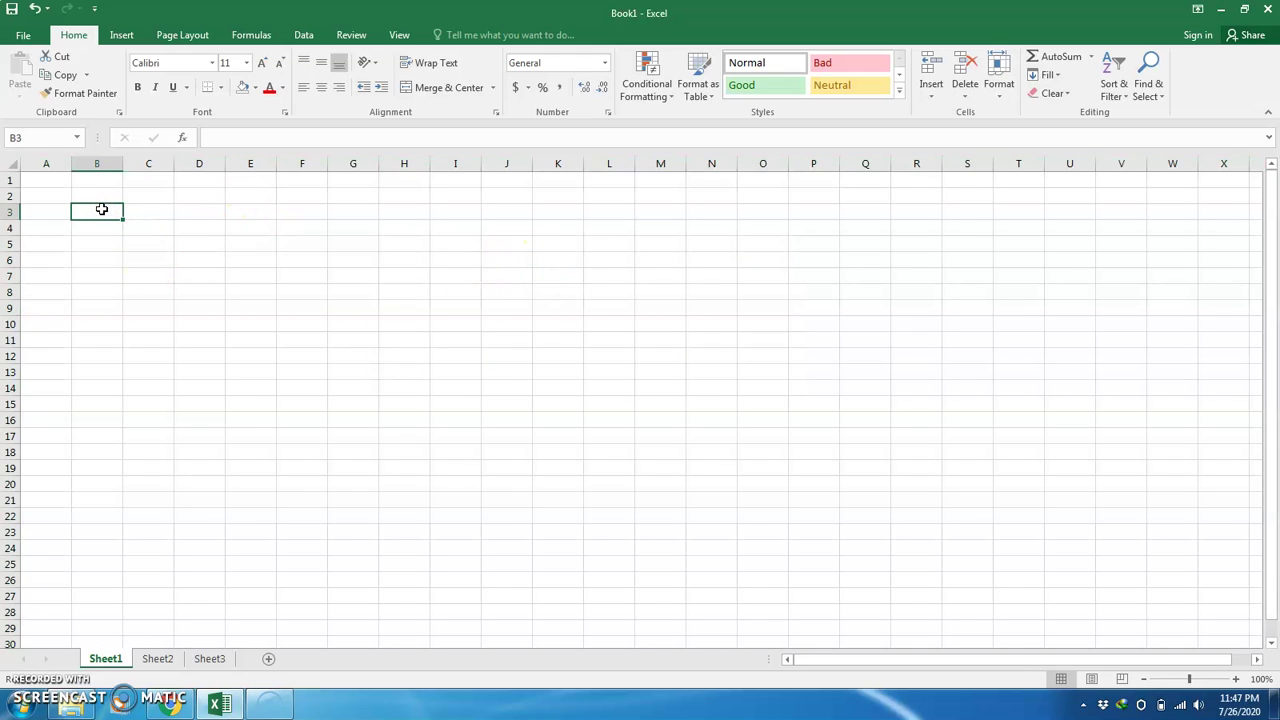